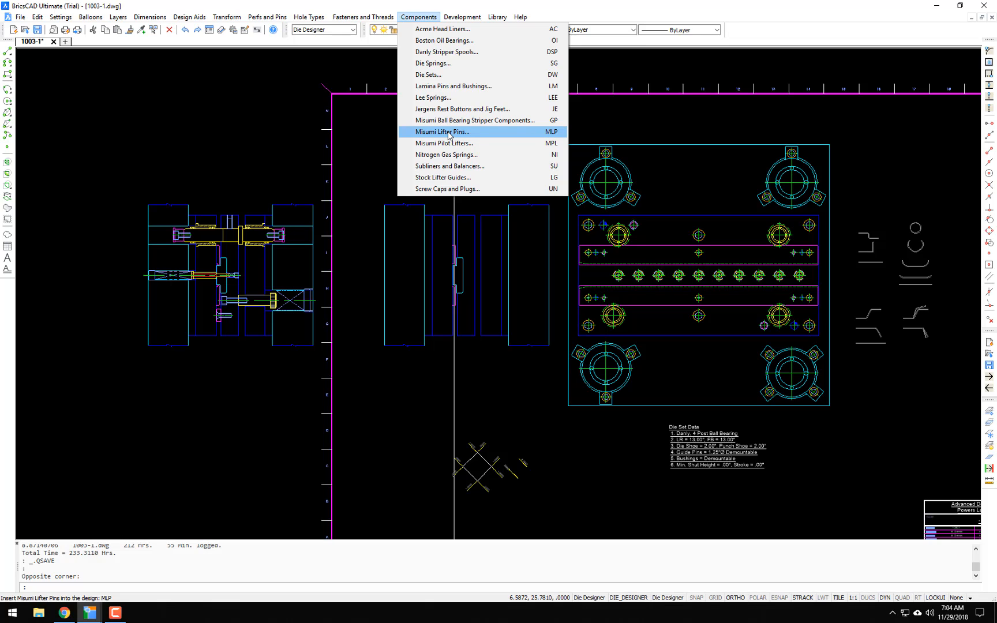
Step: Open the Misumi Lifter Pins component, try a pin length of 24.3 mm, and preview the Plan, Plan (Hidden) and Profile views
{"action": "left_click", "coordinate": [449, 132]}
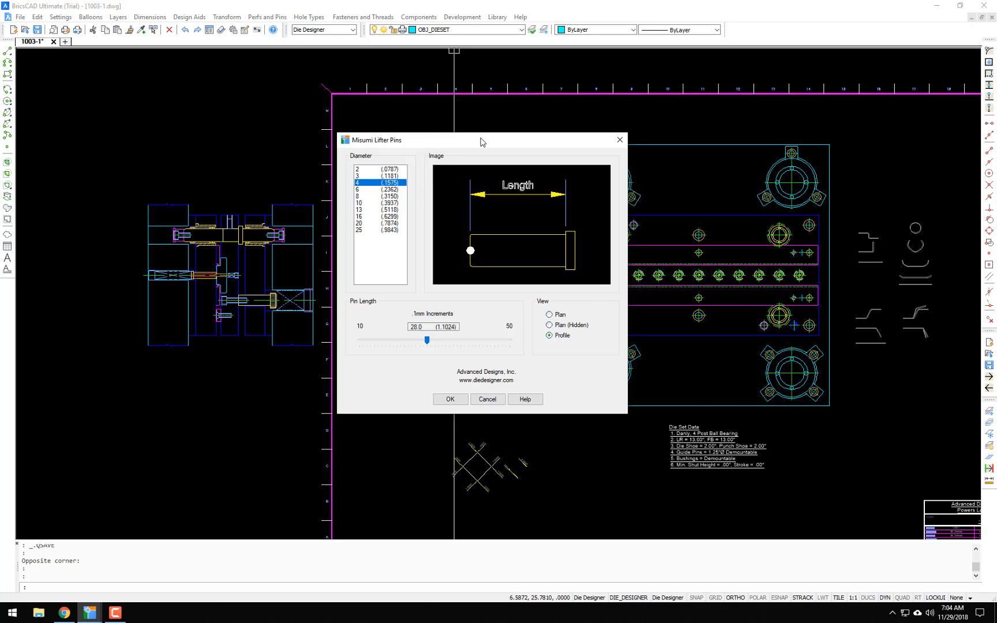
{"action": "mouse_move", "coordinate": [481, 142]}
{"action": "left_mouse_down"}
{"action": "mouse_move", "coordinate": [654, 141]}
{"action": "mouse_move", "coordinate": [450, 154]}
{"action": "left_mouse_up"}
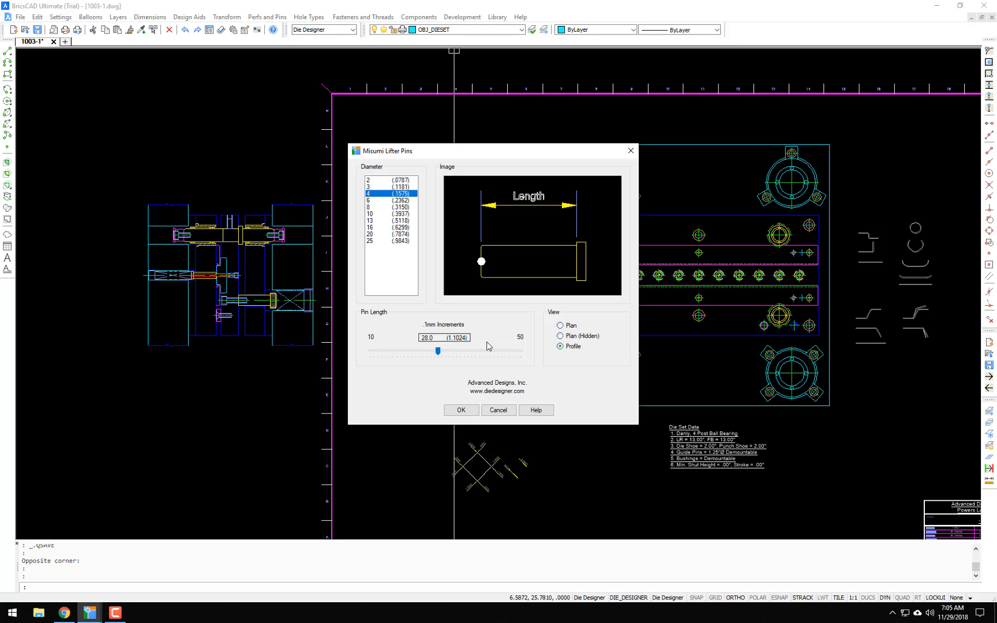
{"action": "mouse_move", "coordinate": [442, 350]}
{"action": "left_mouse_down"}
{"action": "mouse_move", "coordinate": [388, 354]}
{"action": "mouse_move", "coordinate": [508, 354]}
{"action": "mouse_move", "coordinate": [425, 353]}
{"action": "left_mouse_up"}
{"action": "left_click", "coordinate": [560, 326]}
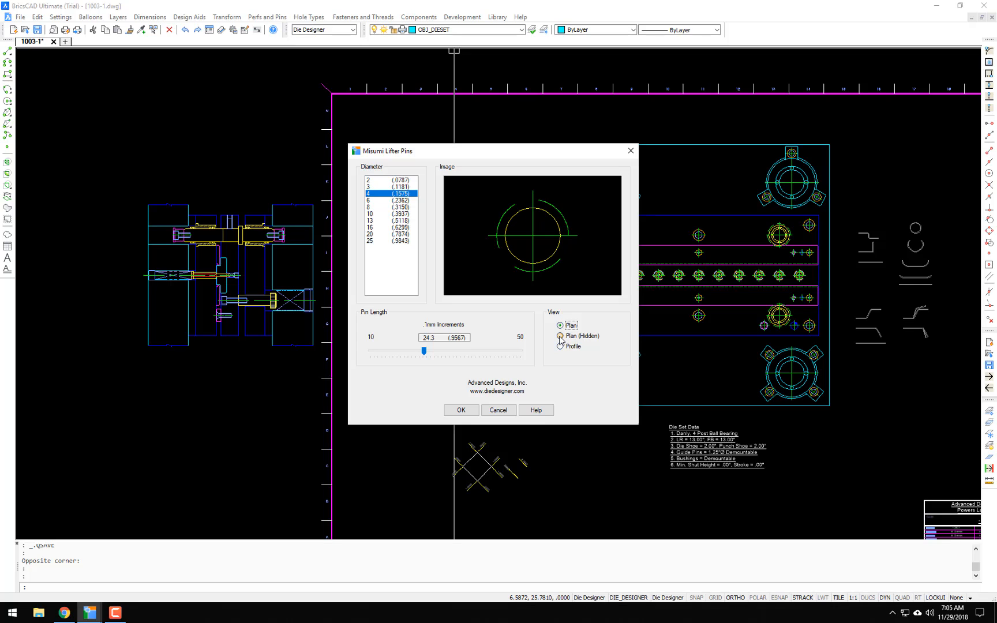
{"action": "left_click", "coordinate": [559, 337]}
{"action": "left_click", "coordinate": [561, 347]}
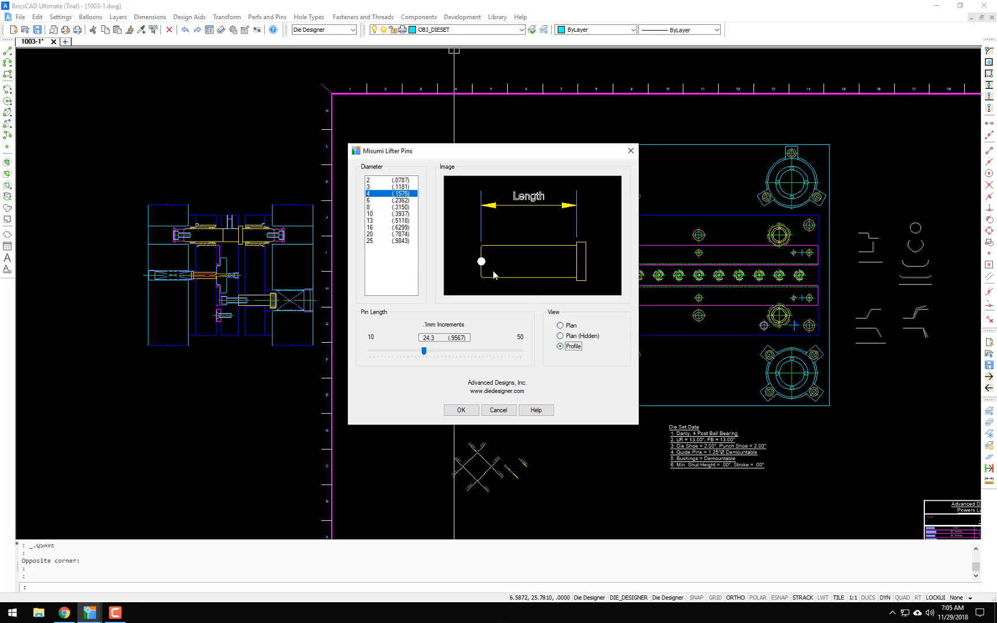
Step: Configure a profile-view lifter pin with 8 mm diameter and 1.0984 inch length, and start its insertion
{"action": "left_click", "coordinate": [369, 208]}
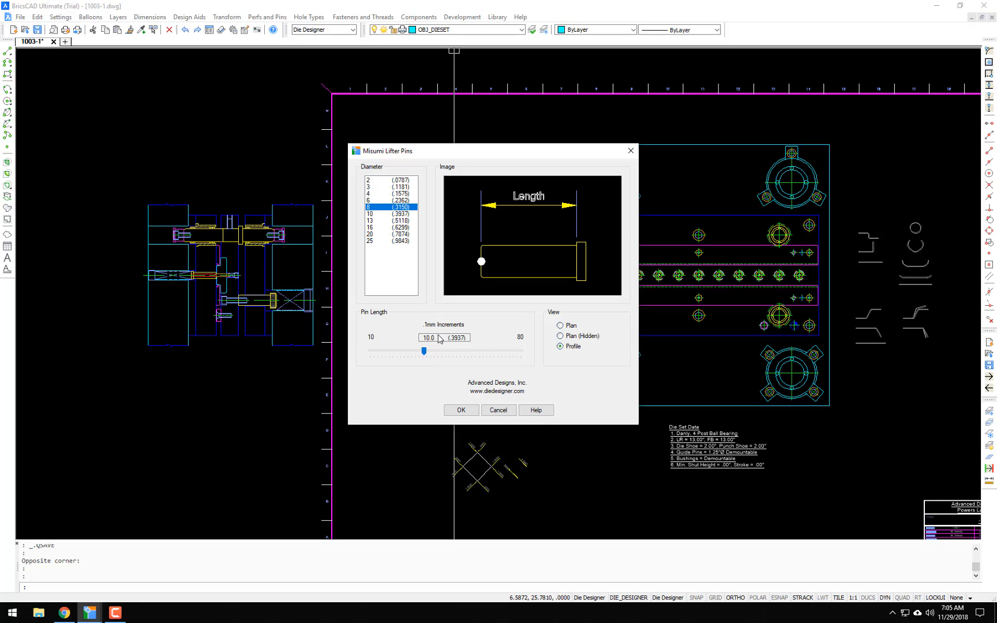
{"action": "left_click_drag", "start_coordinate": [426, 353], "coordinate": [412, 354]}
{"action": "left_click", "coordinate": [403, 349]}
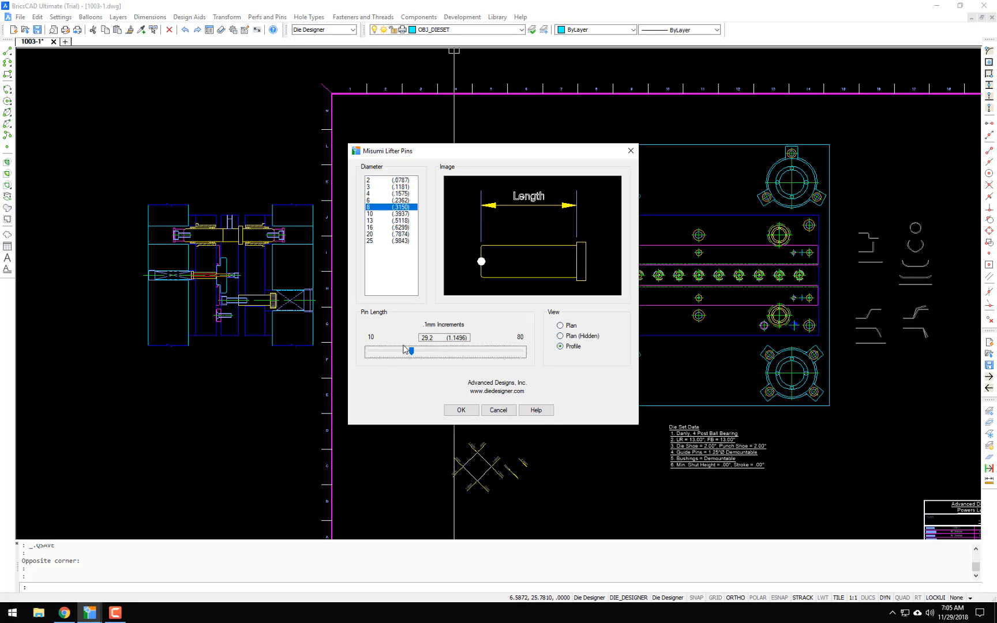
{"action": "key", "text": "Left"}
{"action": "key", "text": "Left"}
{"action": "key", "text": "Left"}
{"action": "key", "text": "Left"}
{"action": "key", "text": "Left"}
{"action": "left_click", "coordinate": [461, 411]}
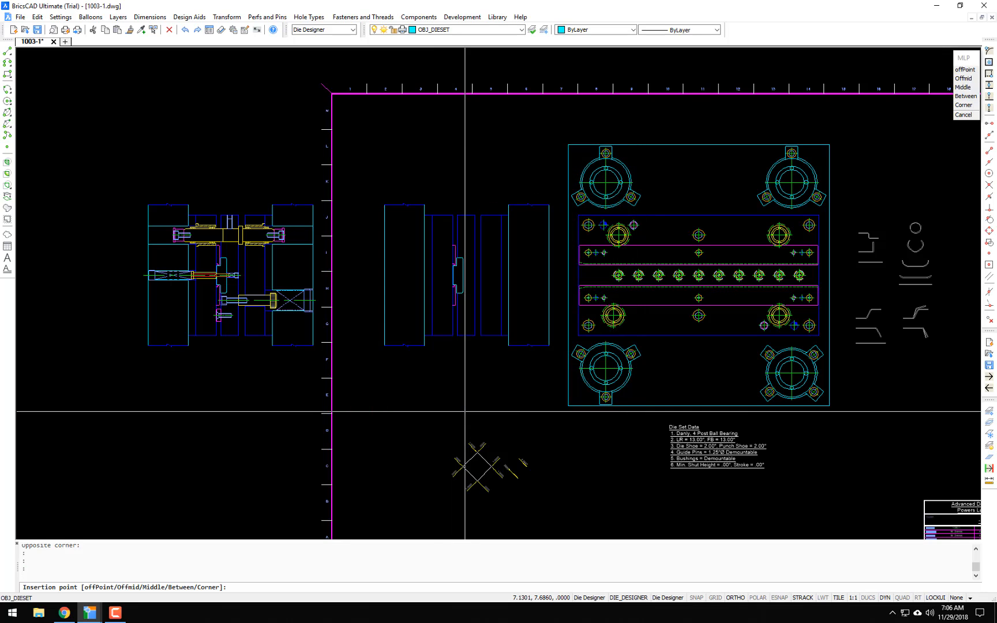
Step: Place the lifter pin with its tip centred on the blue plate edge behind the lifter and its head towards the die shoe, at the default length
{"action": "scroll", "coordinate": [495, 275], "scroll_direction": "up", "scroll_amount": 3}
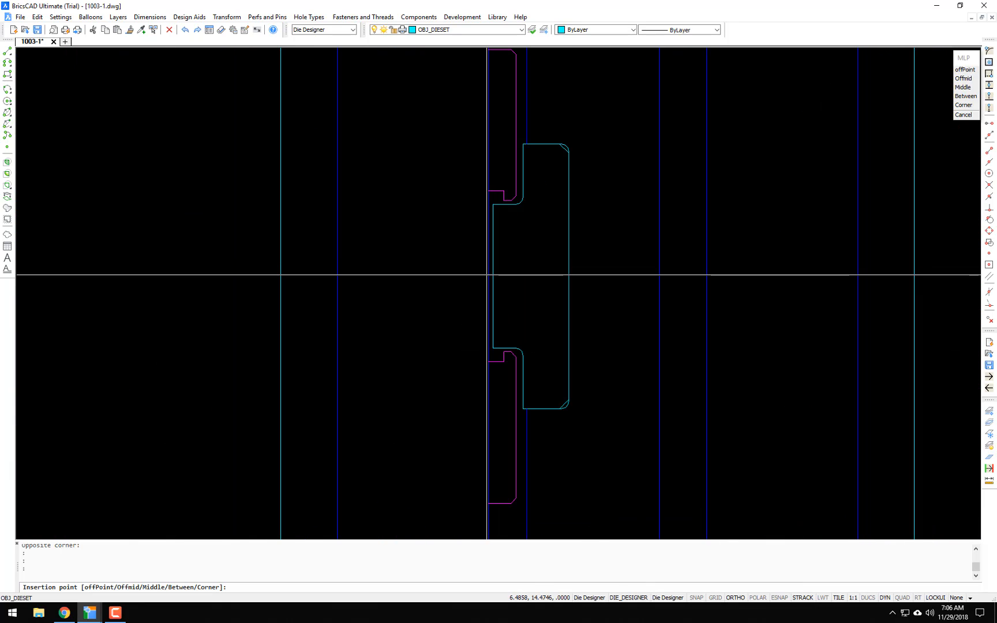
{"action": "left_click", "coordinate": [488, 276]}
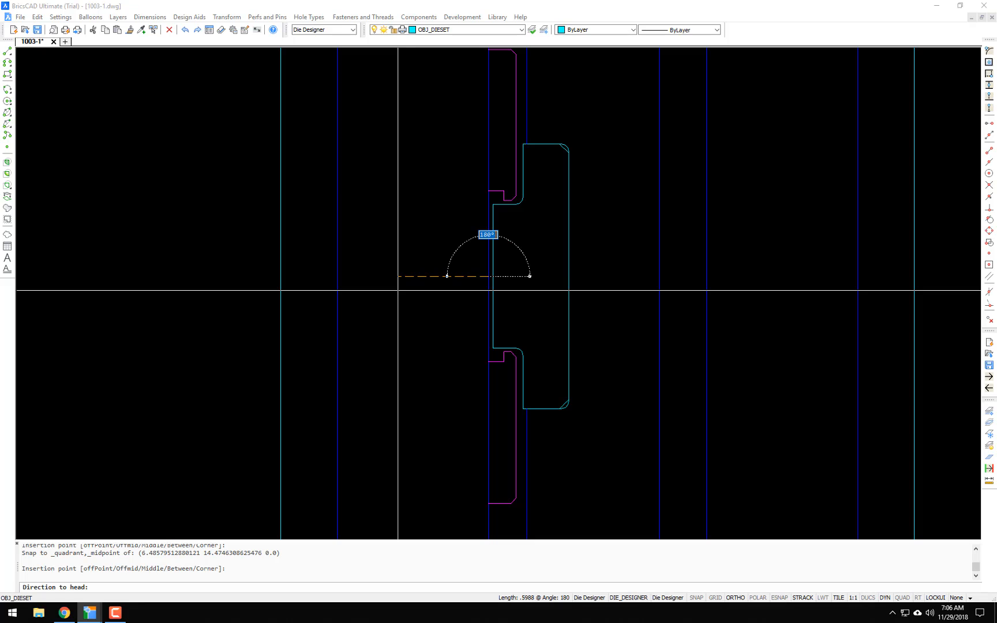
{"action": "left_click", "coordinate": [373, 292]}
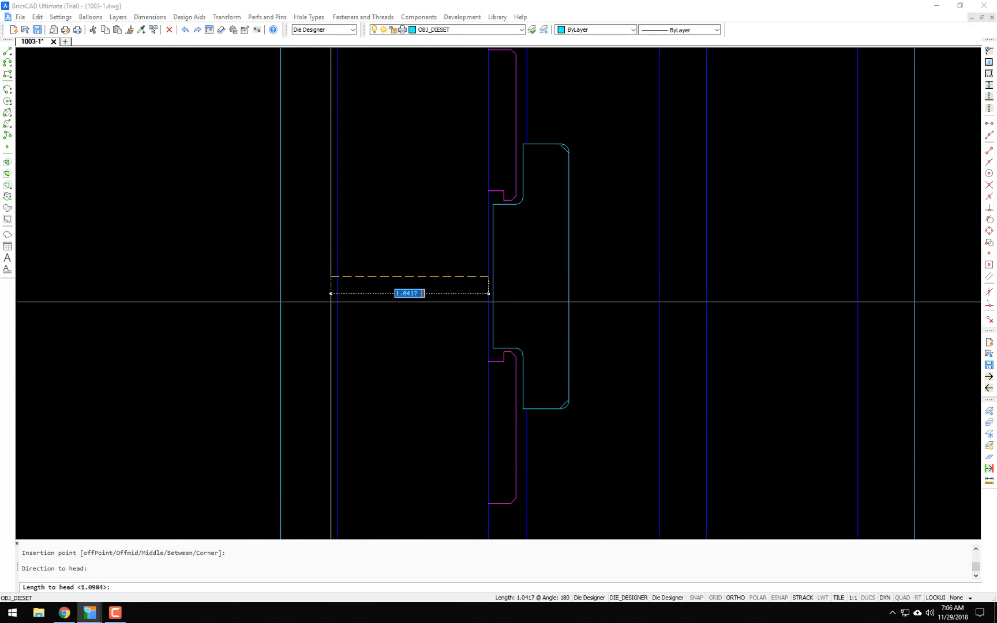
{"action": "scroll", "coordinate": [369, 303], "scroll_direction": "down", "scroll_amount": 2}
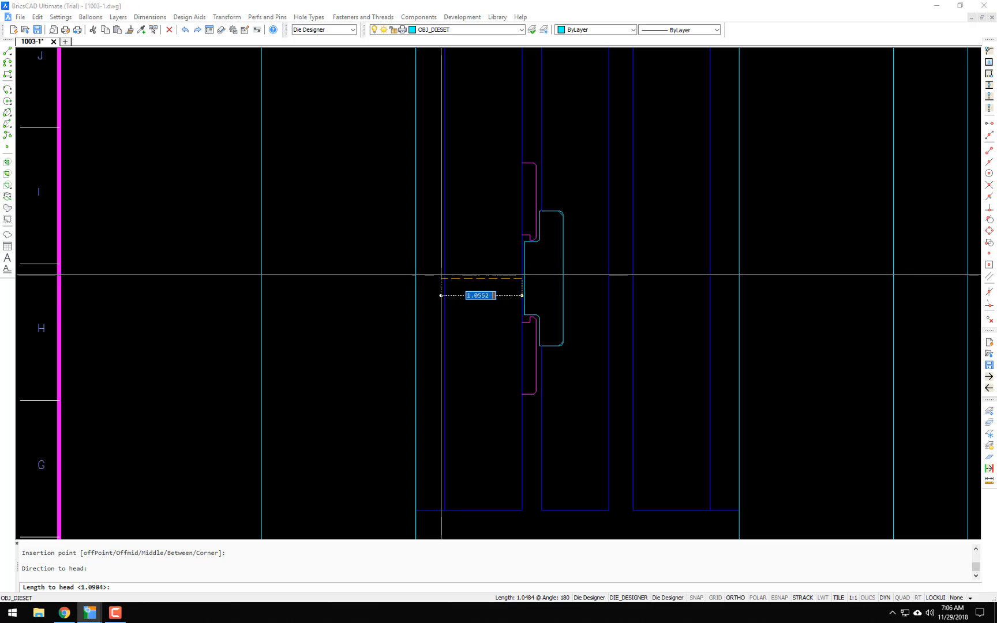
{"action": "left_click", "coordinate": [426, 277]}
Step: Extend both long edges of the lifter pin's shaft to the tip line
{"action": "scroll", "coordinate": [474, 265], "scroll_direction": "up", "scroll_amount": 7}
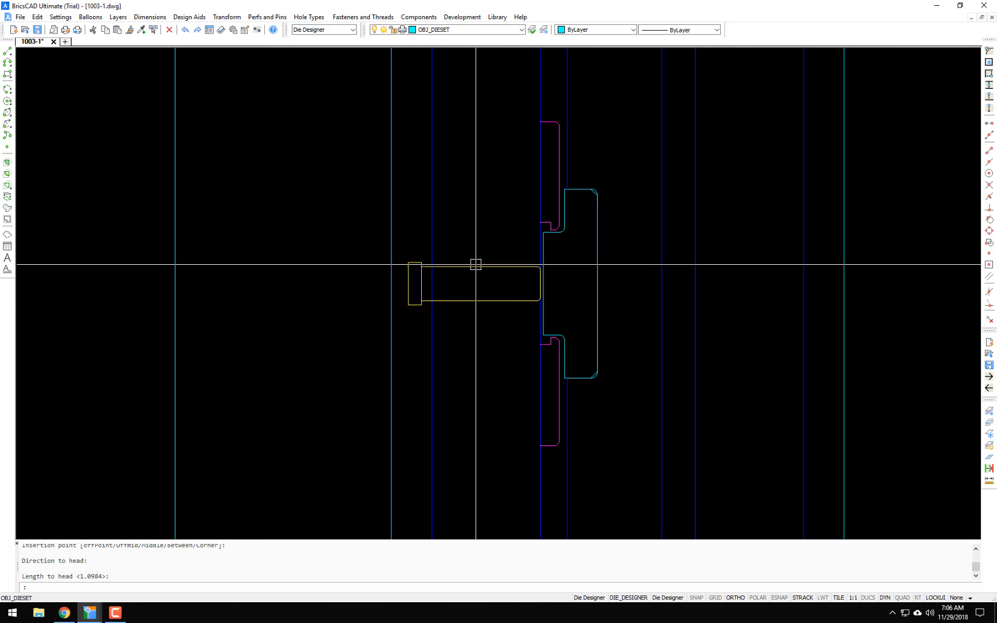
{"action": "type", "text": "ex"}
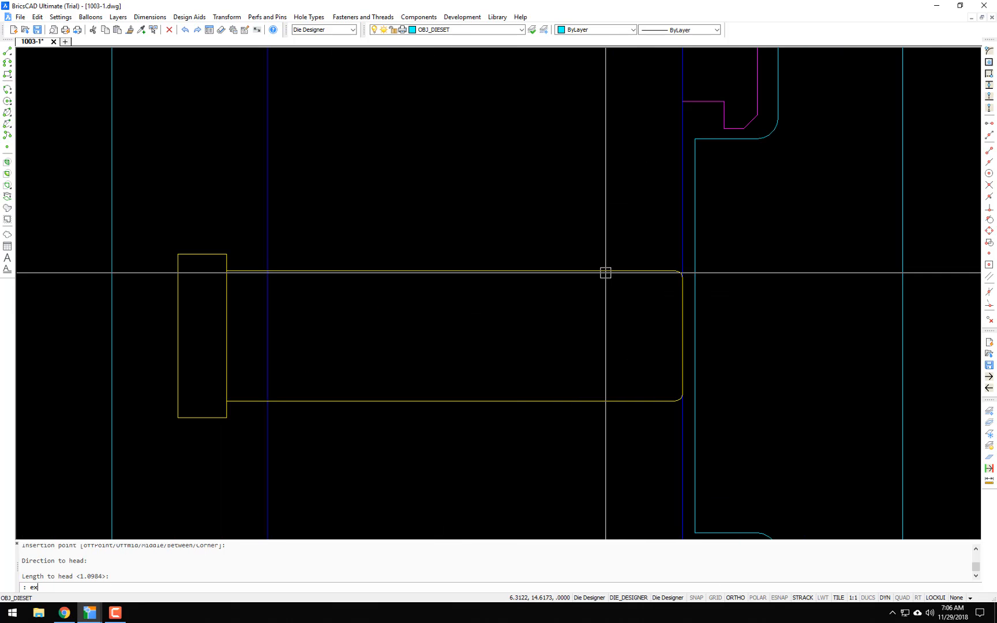
{"action": "key", "text": "Return"}
{"action": "key", "text": "Return"}
{"action": "left_click", "coordinate": [631, 400]}
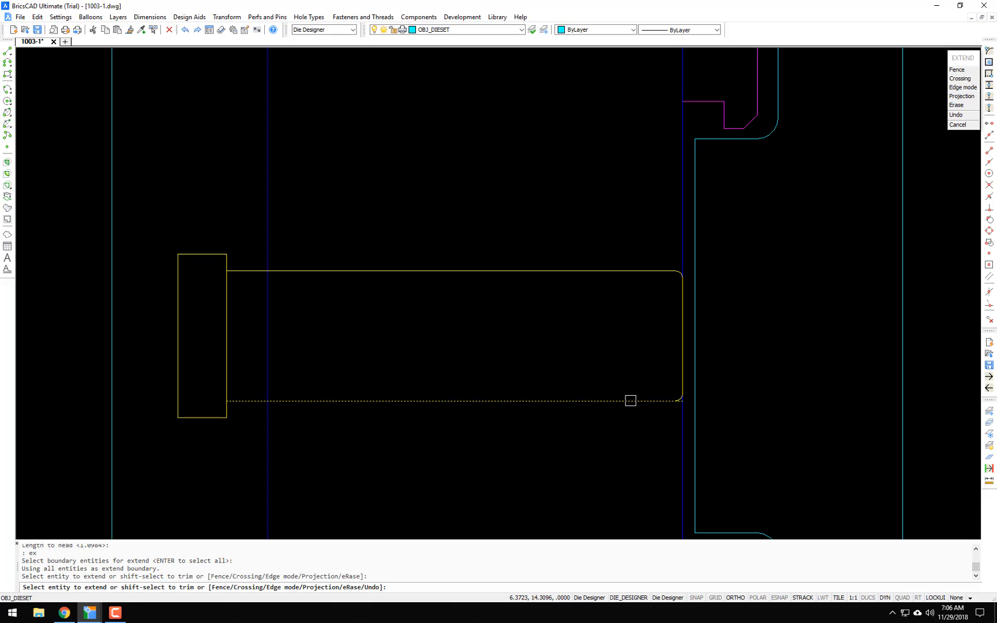
{"action": "left_click", "coordinate": [645, 277]}
{"action": "left_click", "coordinate": [633, 260]}
{"action": "key", "text": "Return"}
Step: Trim away the blue plate edge between the two shaft edges of the lifter pin
{"action": "type", "text": "t"}
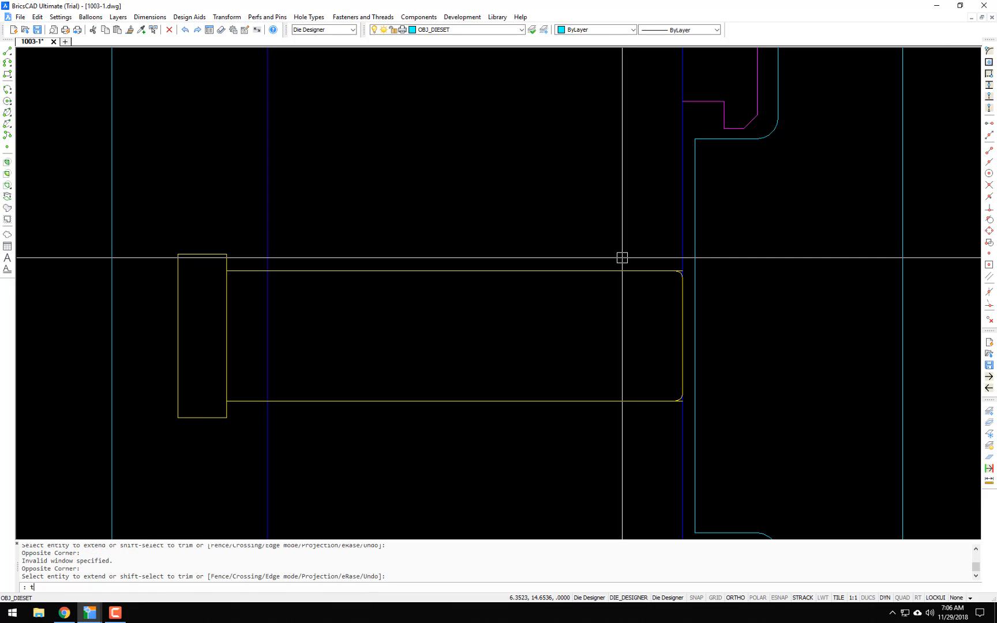
{"action": "key", "text": "Return"}
{"action": "left_click", "coordinate": [623, 258]}
{"action": "left_click", "coordinate": [563, 436]}
{"action": "key", "text": "Return"}
{"action": "scroll", "coordinate": [688, 257], "scroll_direction": "up", "scroll_amount": 4}
{"action": "scroll", "coordinate": [684, 258], "scroll_direction": "up", "scroll_amount": 2}
{"action": "left_click", "coordinate": [664, 336]}
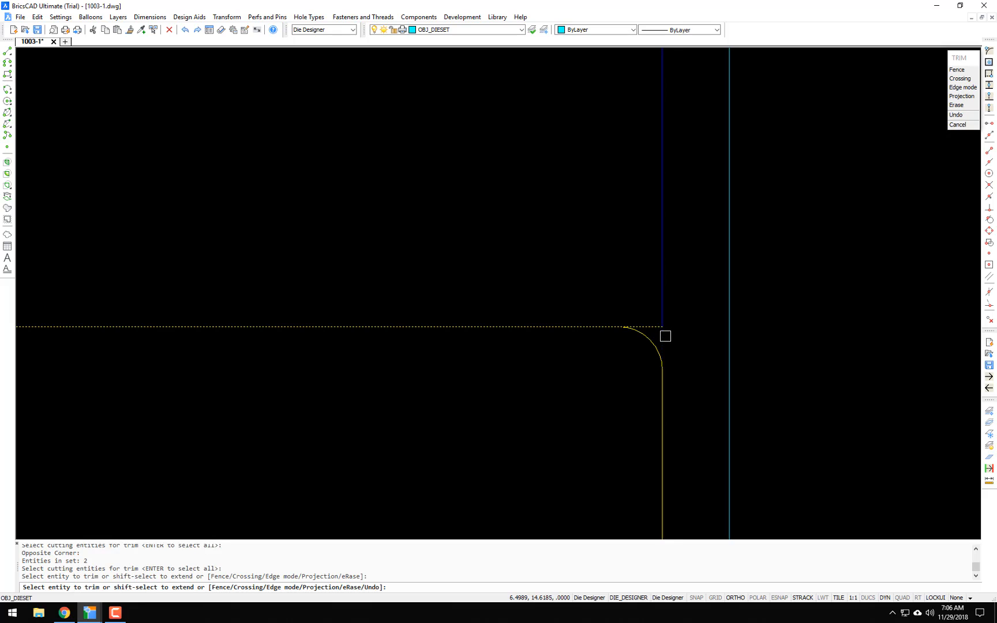
{"action": "key", "text": "Return"}
Step: Measure the end face of the lifter pin's head with the distance command
{"action": "scroll", "coordinate": [668, 328], "scroll_direction": "down", "scroll_amount": 9}
{"action": "middle_click_drag", "start_coordinate": [596, 354], "coordinate": [548, 317]}
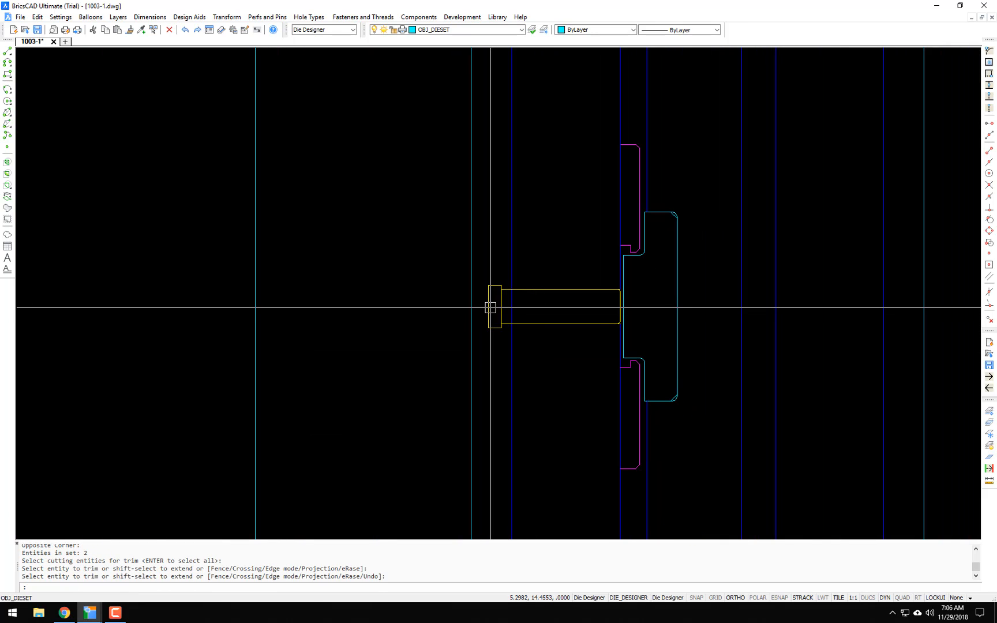
{"action": "type", "text": "d"}
{"action": "key", "text": "Return"}
{"action": "key", "text": "Return"}
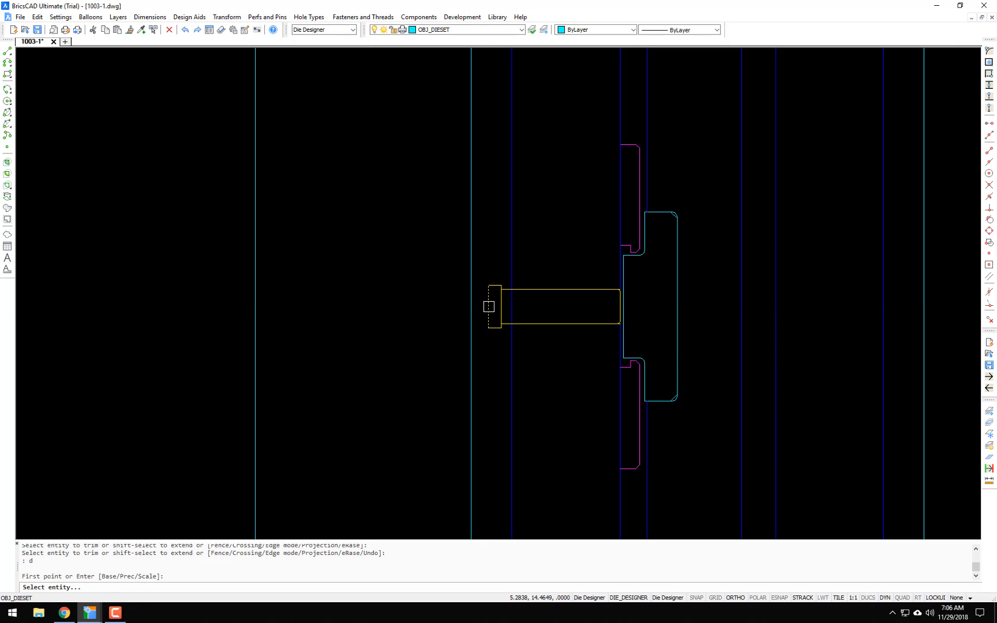
{"action": "left_click", "coordinate": [489, 306]}
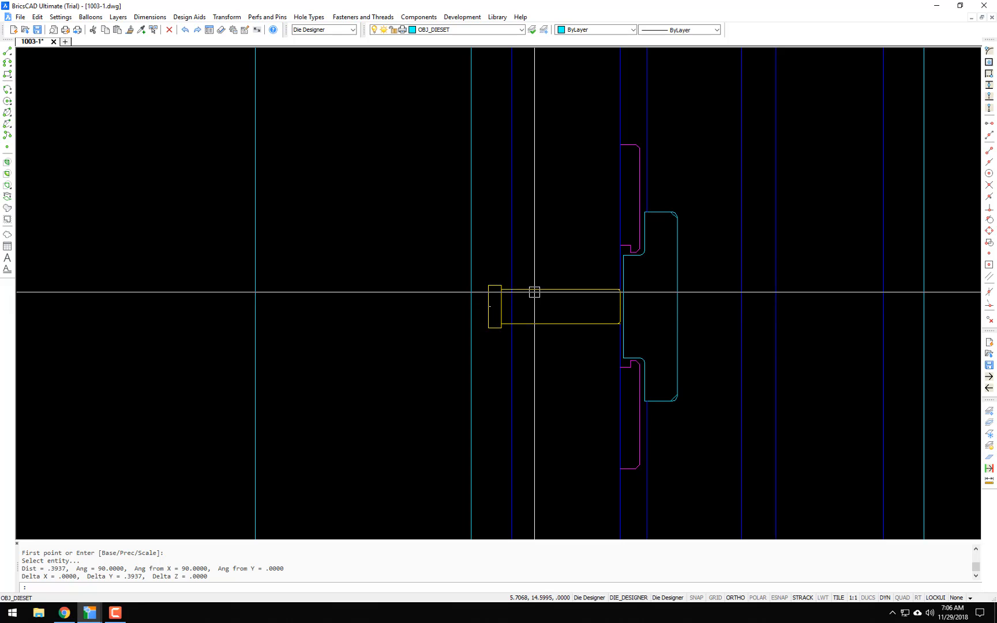
Step: Draw a construction line from the midpoint of the pin head's end face perpendicular to the outer edge of the die shoe
{"action": "type", "text": "l"}
{"action": "key", "text": "Return"}
{"action": "left_click", "coordinate": [488, 307]}
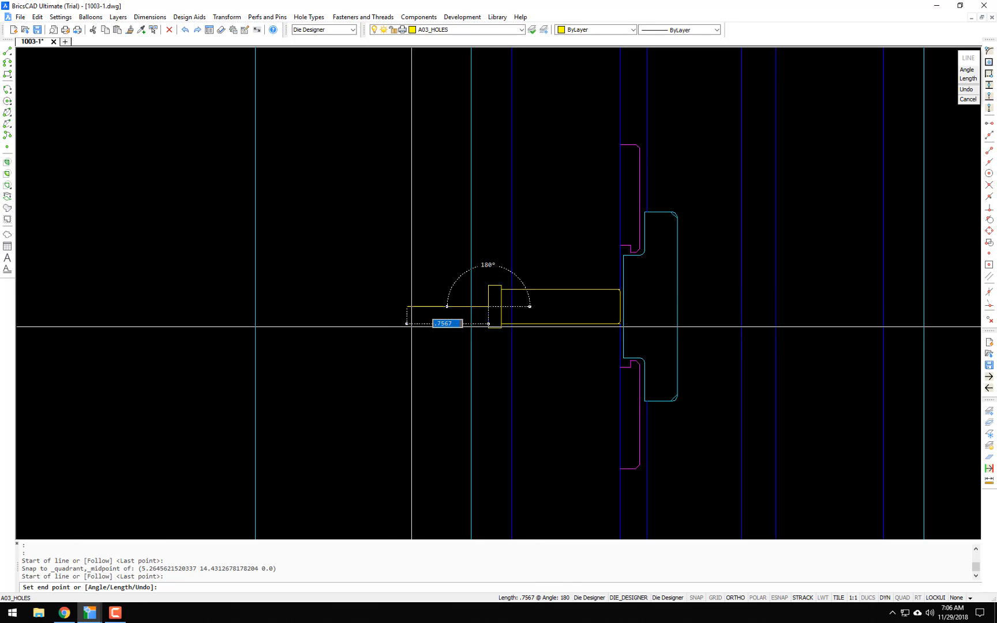
{"action": "left_click", "coordinate": [255, 338]}
{"action": "key", "text": "Return"}
Step: Insert a 1/2-20 Unified Style-H screw plug in Profile view at the construction line's outer end, directed towards the pin
{"action": "type", "text": "un"}
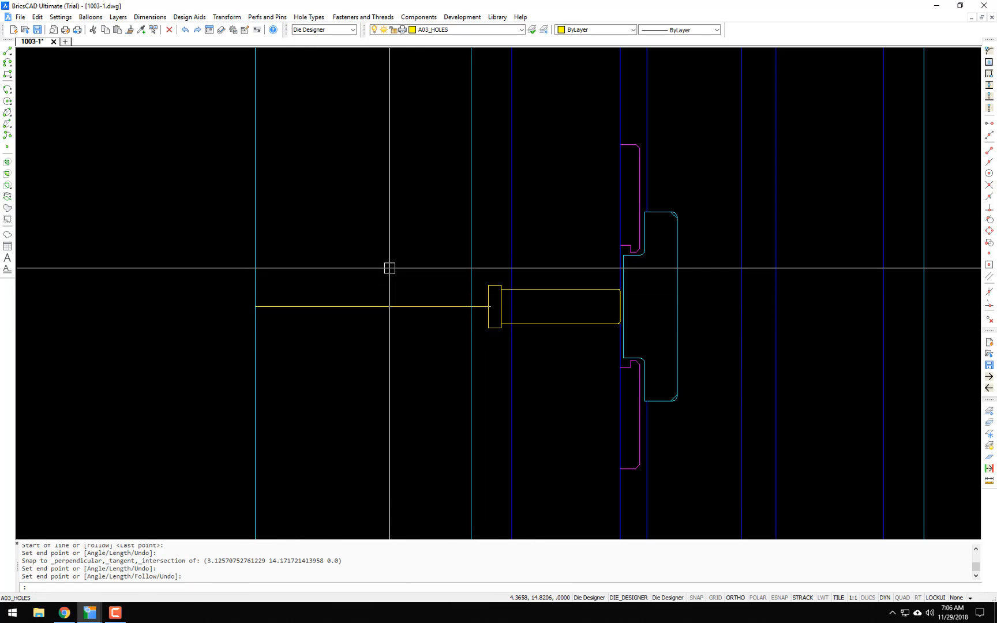
{"action": "key", "text": "Return"}
{"action": "left_click", "coordinate": [342, 212]}
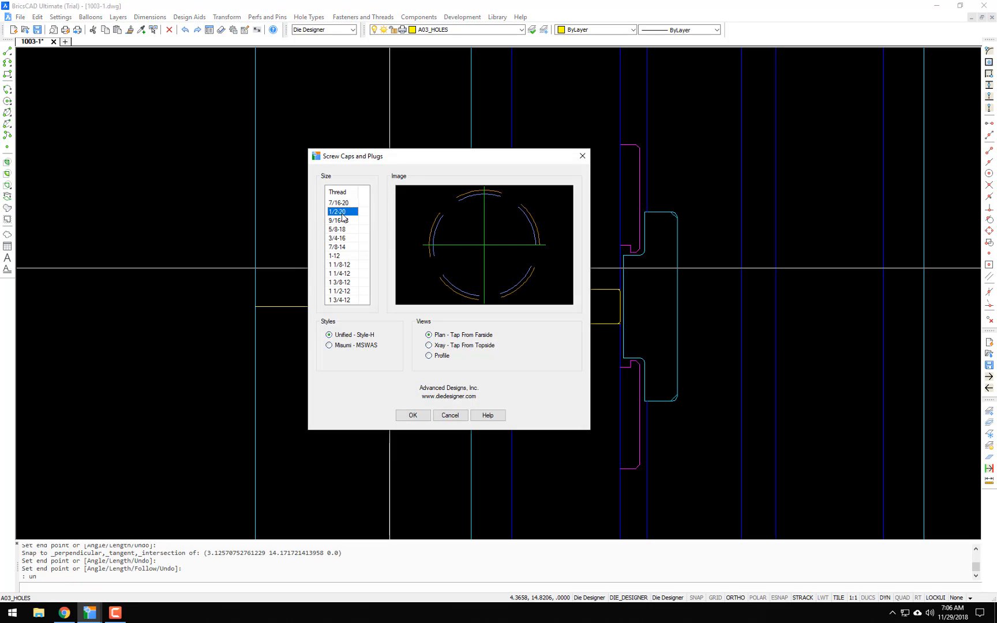
{"action": "left_click", "coordinate": [429, 356]}
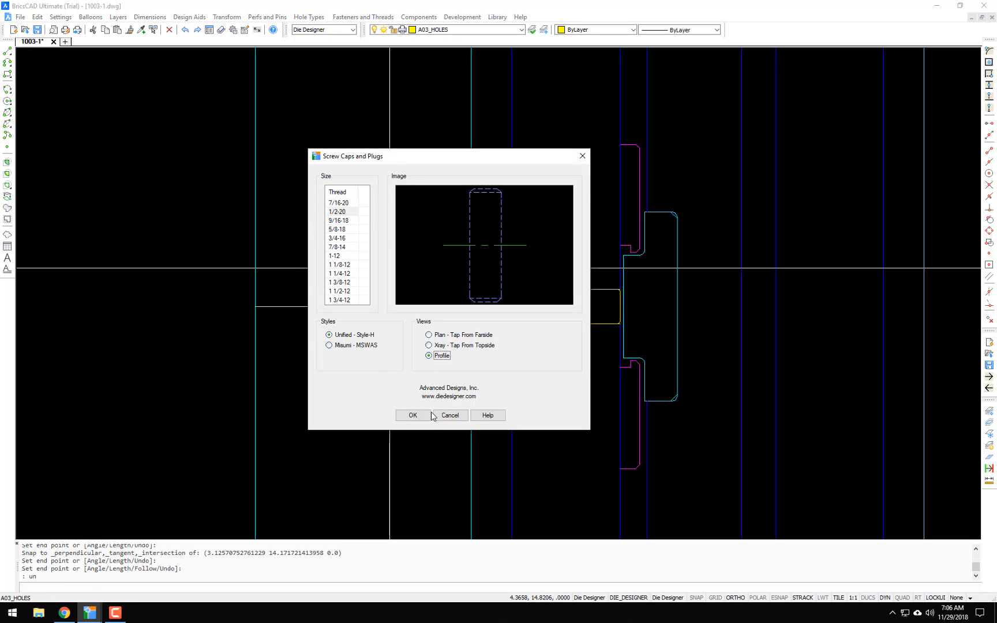
{"action": "left_click", "coordinate": [413, 416]}
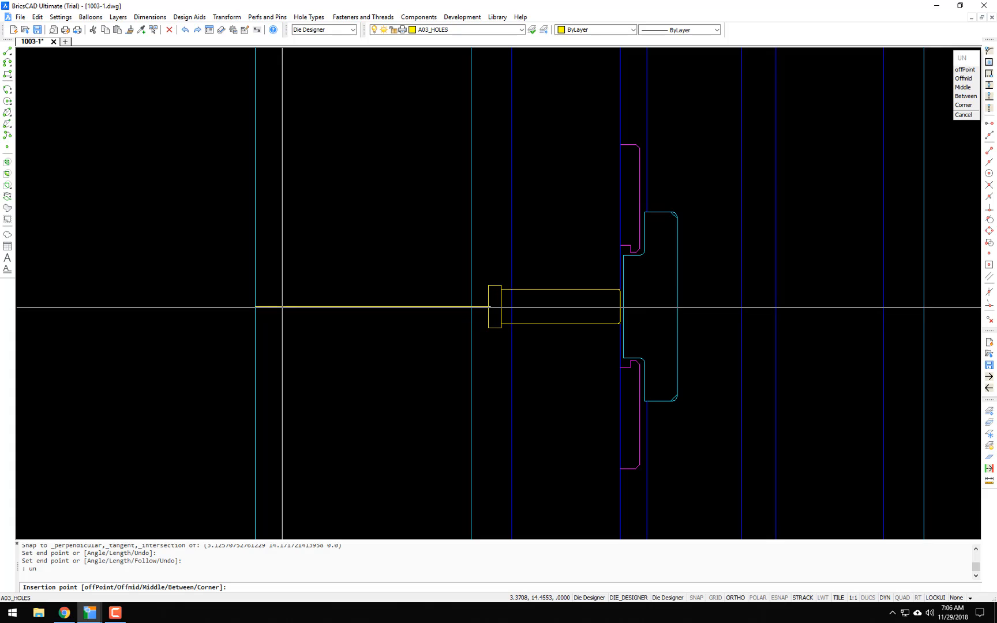
{"action": "left_click", "coordinate": [282, 308]}
{"action": "left_click", "coordinate": [331, 321]}
Step: Erase the construction line between the screw plug and the lifter pin
{"action": "type", "text": "e"}
{"action": "key", "text": "Return"}
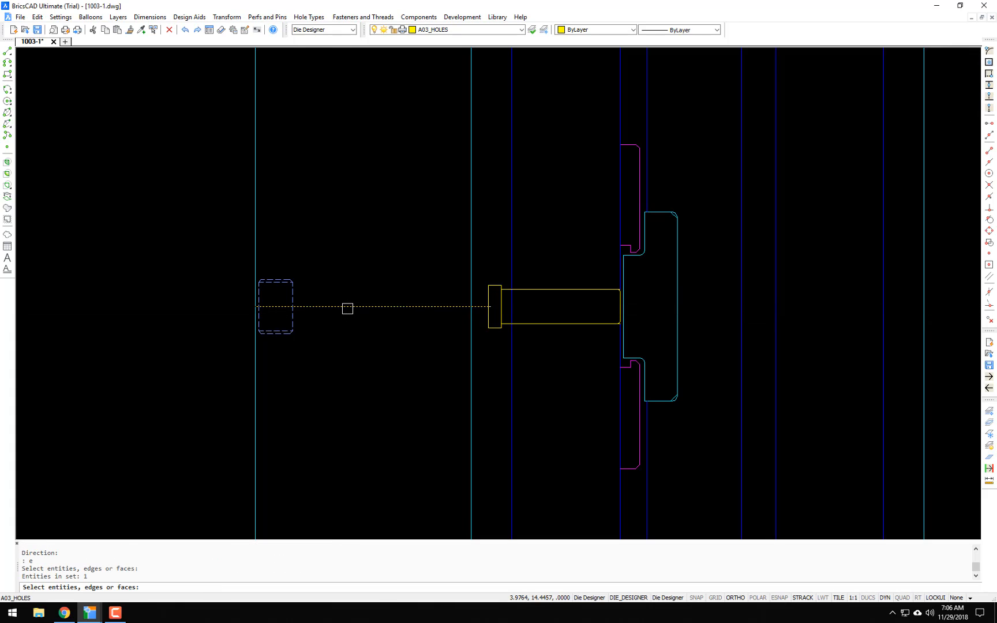
{"action": "left_click", "coordinate": [345, 307]}
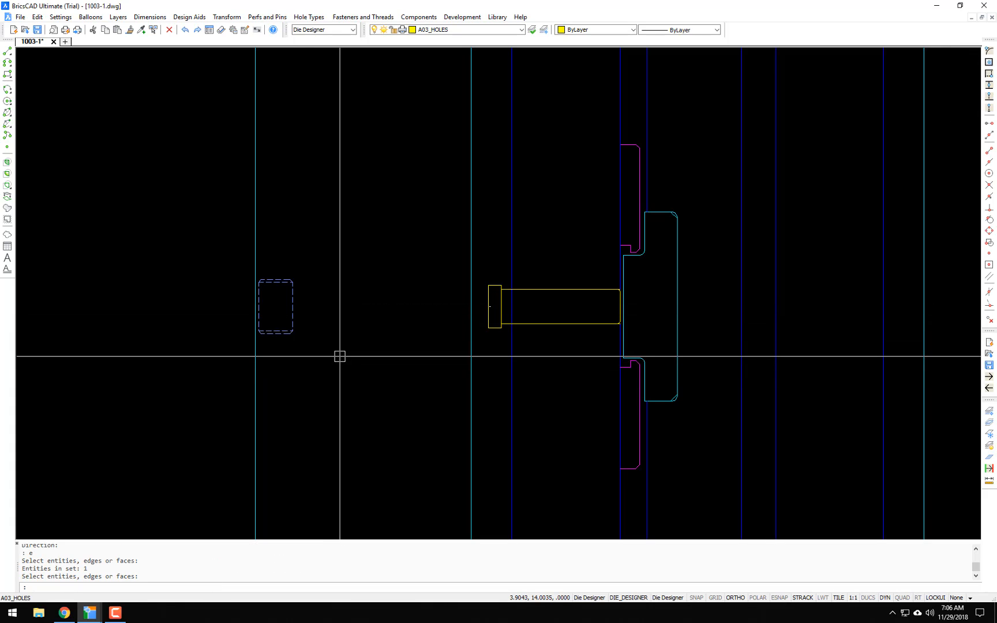
Step: Configure a Danly blue die spring with 0.375 diameter and 1.75 length in Profile view, and start its insertion
{"action": "type", "text": "s"}
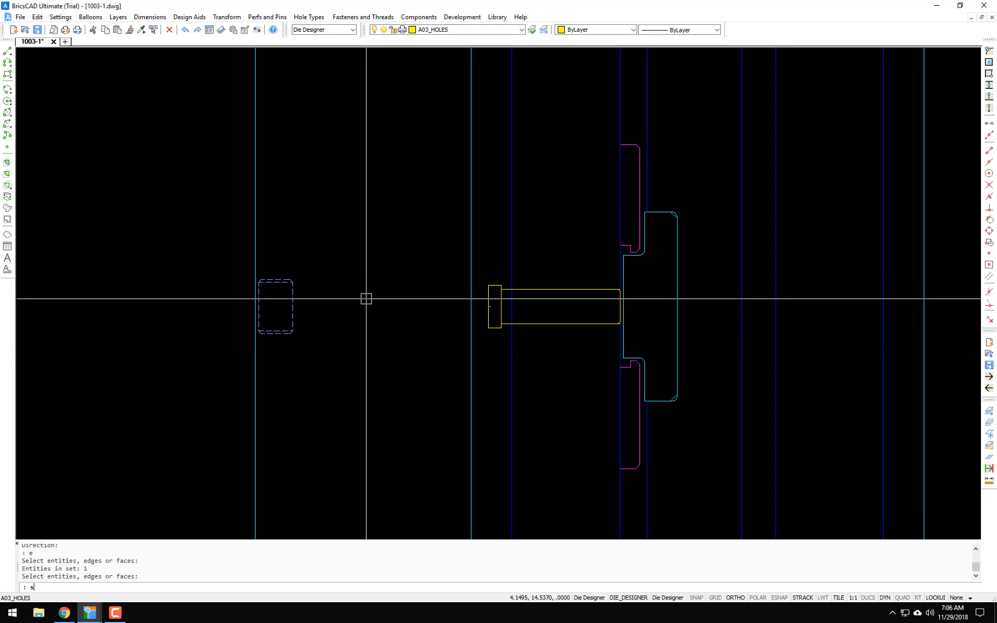
{"action": "type", "text": "g"}
{"action": "key", "text": "Return"}
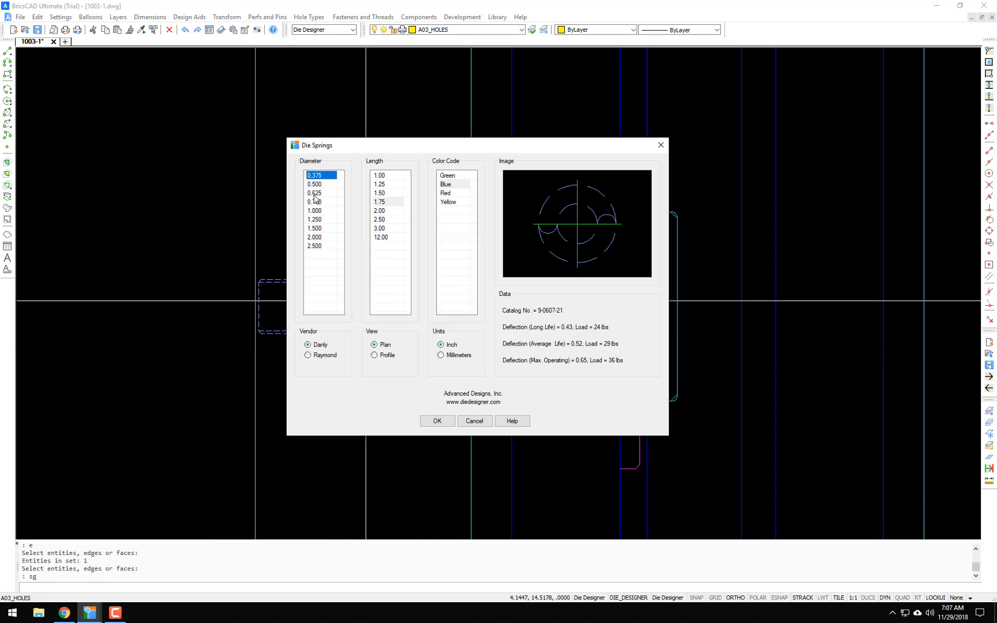
{"action": "left_click", "coordinate": [448, 185]}
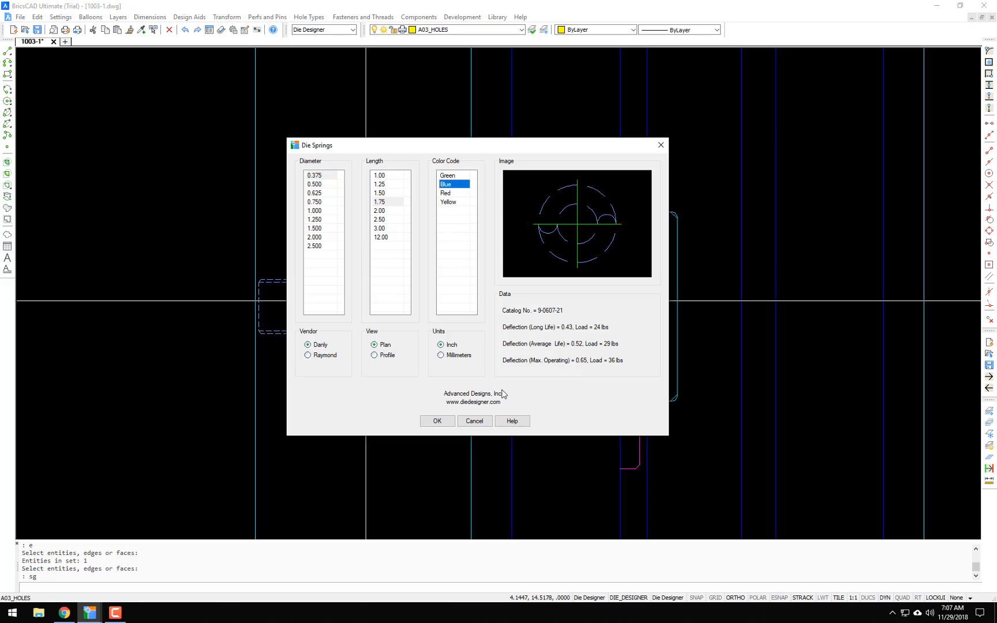
{"action": "left_click", "coordinate": [374, 355]}
{"action": "left_click", "coordinate": [437, 421]}
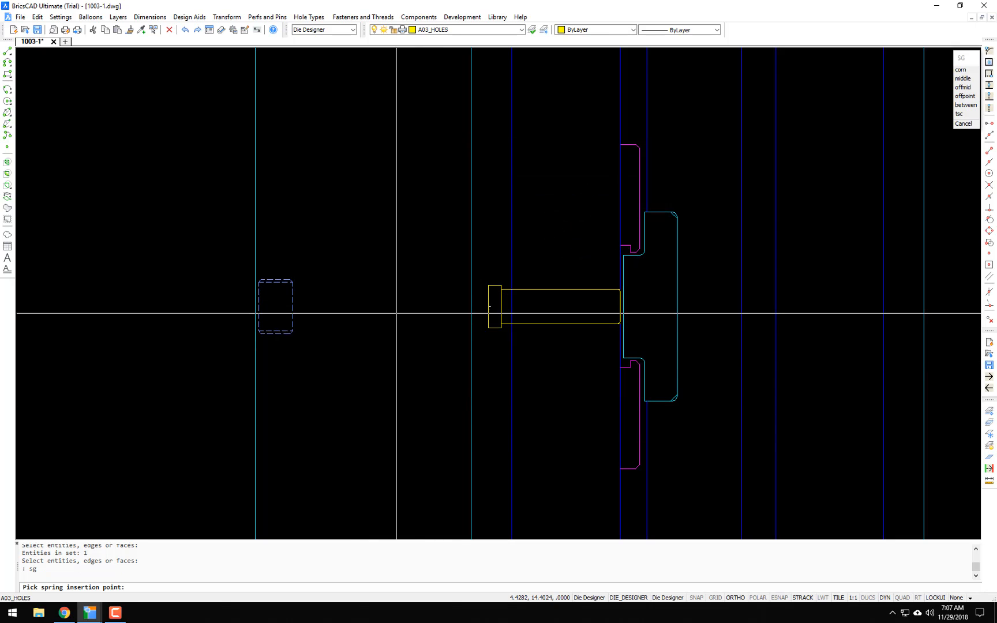
Step: Place the spring from the middle of the screw plug's inner face, compressed to the lifter pin's head
{"action": "left_click", "coordinate": [292, 305]}
{"action": "left_click", "coordinate": [395, 326]}
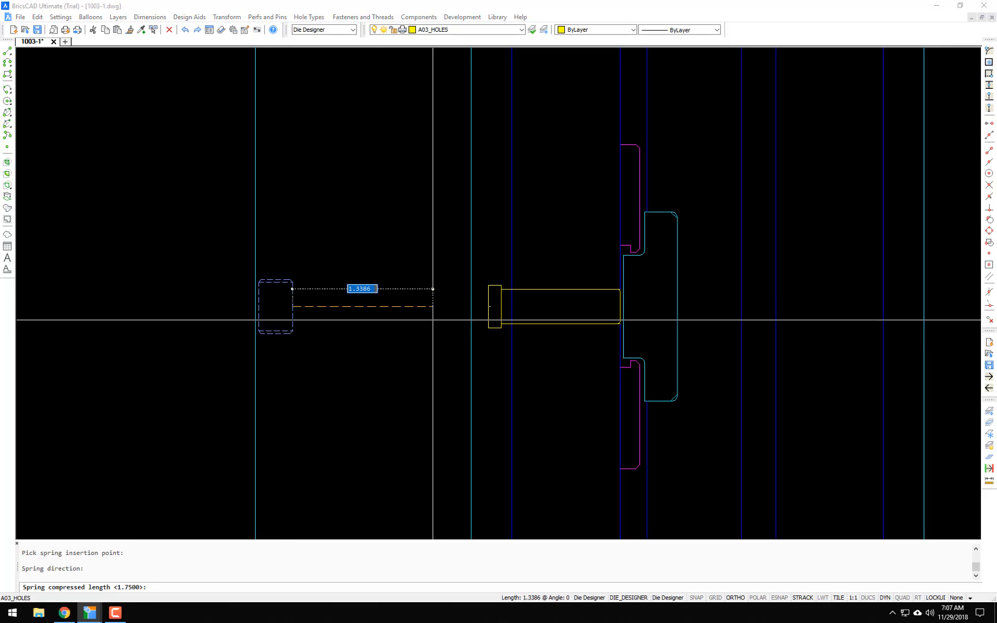
{"action": "left_click", "coordinate": [486, 308]}
Step: Stretch the spring's centerline outwards past the die shoe's outer edge and inwards past the lifter pin's tip
{"action": "scroll", "coordinate": [290, 301], "scroll_direction": "up", "scroll_amount": 2}
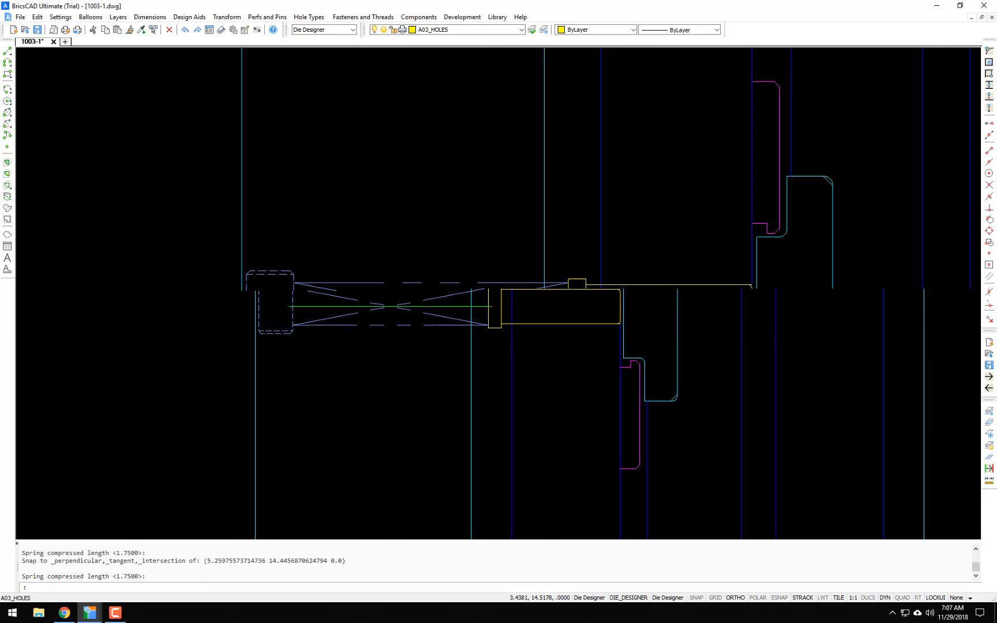
{"action": "scroll", "coordinate": [332, 316], "scroll_direction": "up", "scroll_amount": 3}
{"action": "left_click", "coordinate": [299, 316]}
{"action": "left_click", "coordinate": [288, 316]}
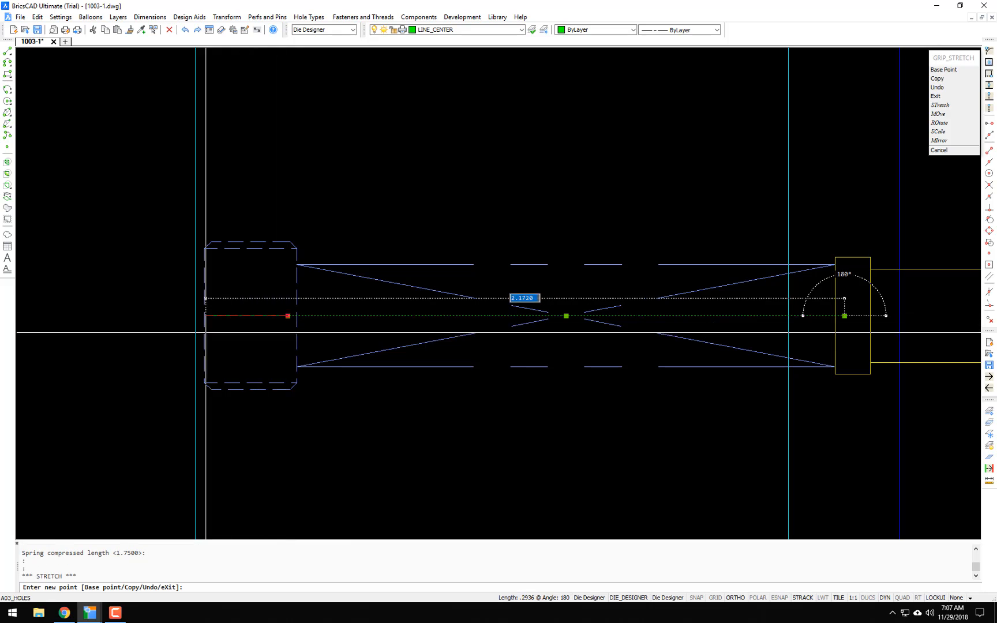
{"action": "left_click", "coordinate": [164, 316]}
{"action": "scroll", "coordinate": [366, 317], "scroll_direction": "down", "scroll_amount": 3}
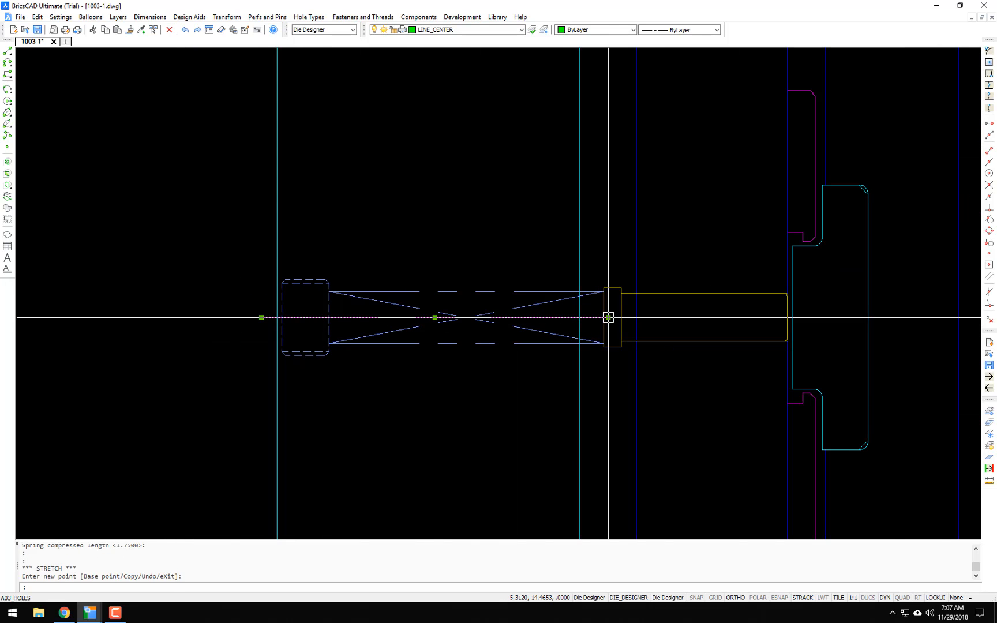
{"action": "left_click", "coordinate": [608, 318]}
{"action": "left_click", "coordinate": [799, 318]}
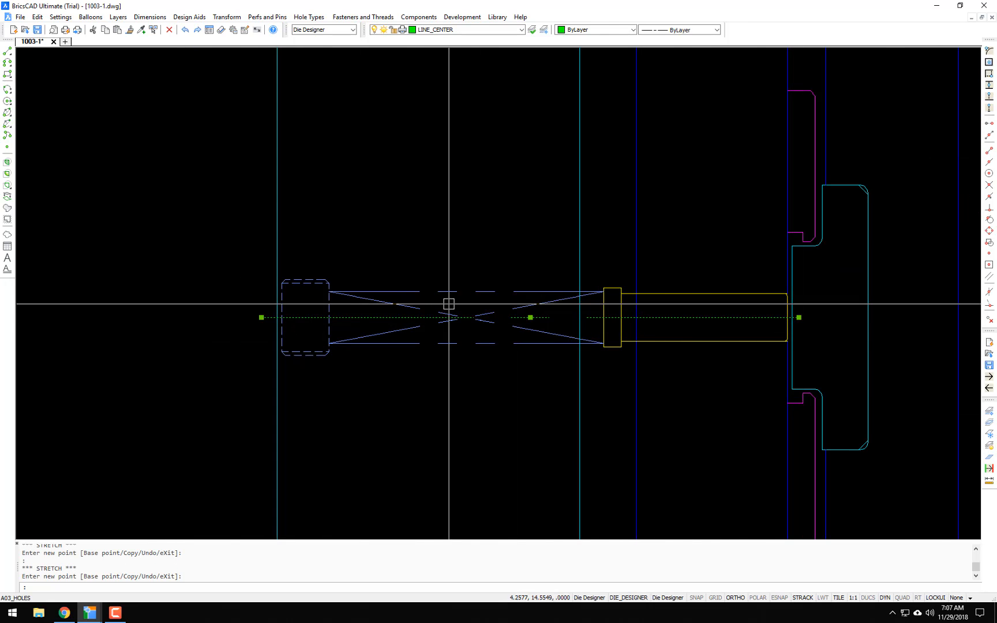
Step: Draw the upper spring pocket line from the screw plug's inner face through the die shoe's inner edge to the adjacent plate's inner edge
{"action": "type", "text": "l"}
{"action": "key", "text": "Return"}
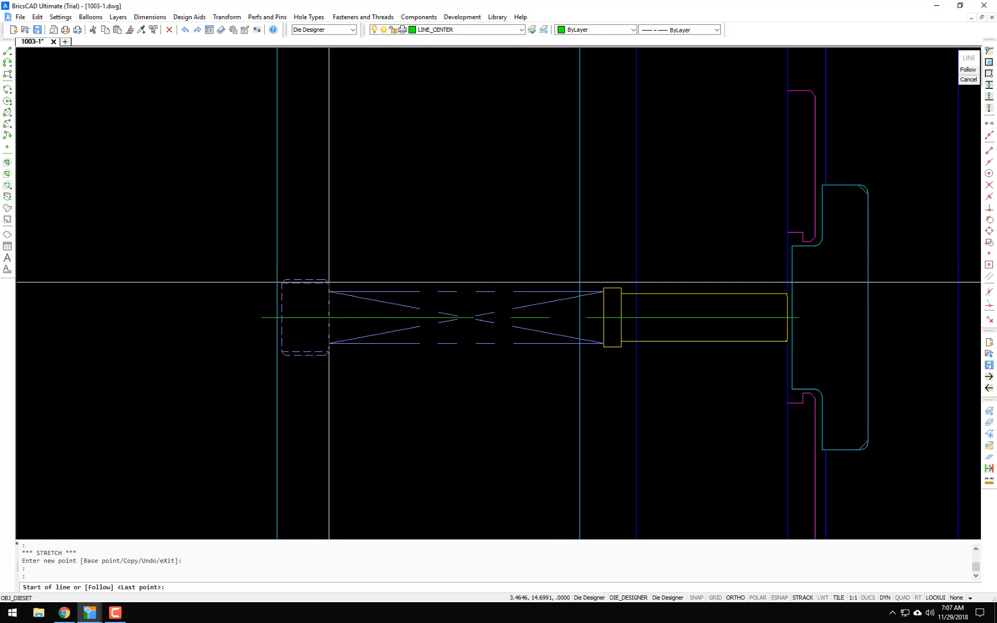
{"action": "left_click", "coordinate": [329, 282]}
{"action": "left_click", "coordinate": [580, 261]}
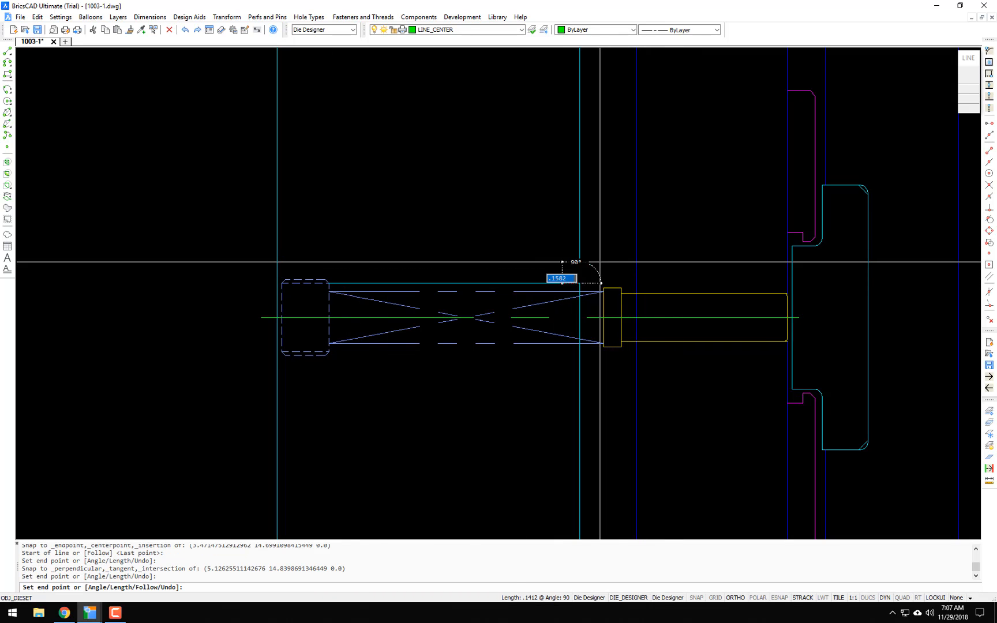
{"action": "left_click", "coordinate": [636, 265]}
{"action": "key", "text": "Return"}
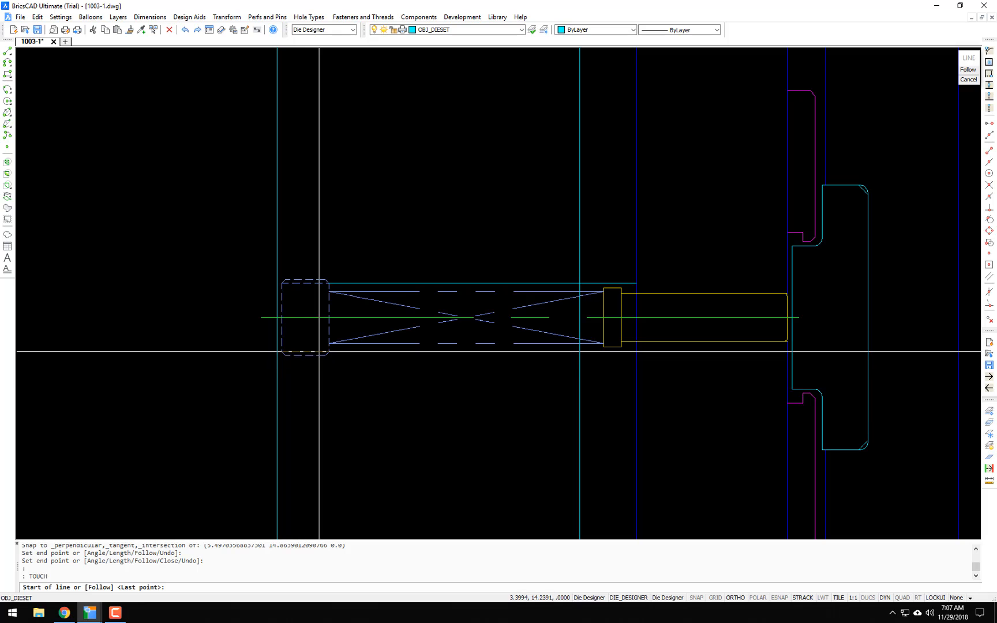
Step: Draw the matching lower spring pocket line from the screw plug's inner face across the die shoe's edge to the same plate edge
{"action": "left_click", "coordinate": [328, 352]}
{"action": "left_click", "coordinate": [604, 352]}
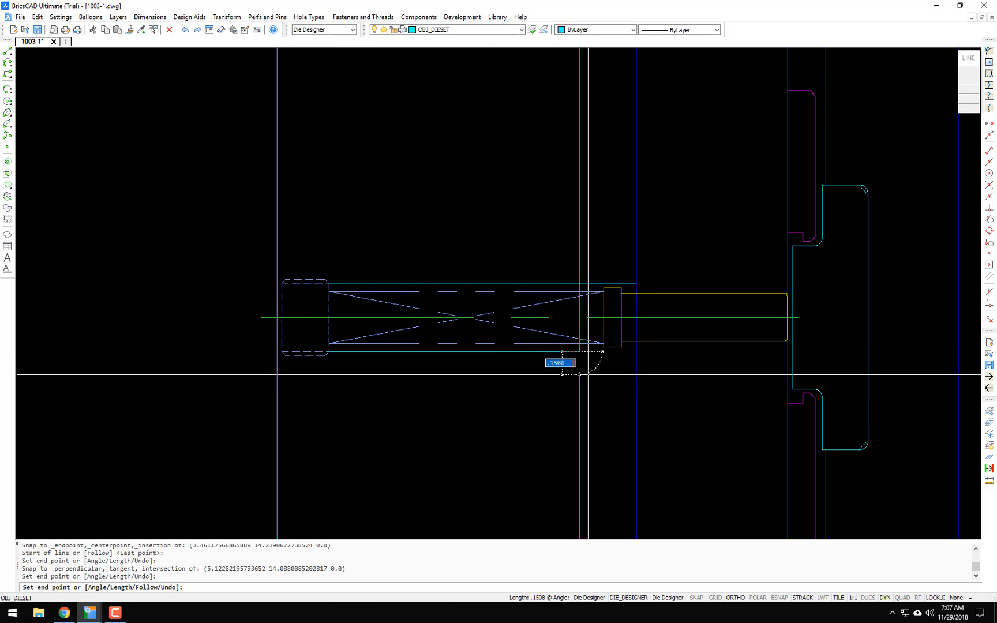
{"action": "left_click", "coordinate": [637, 351]}
{"action": "key", "text": "Return"}
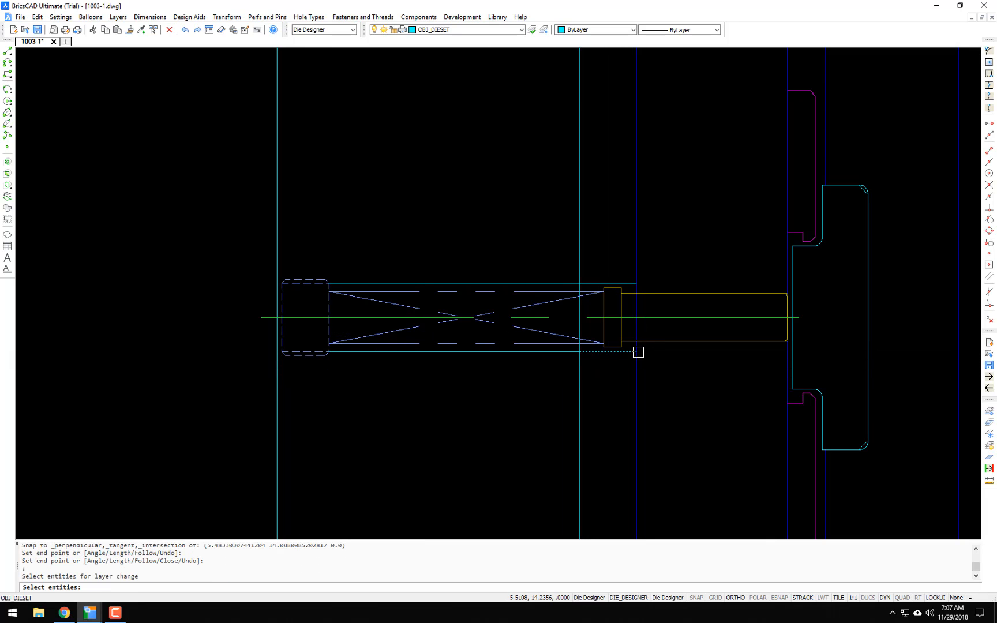
Step: Change the two short pocket segments beyond the die shoe to the layer of the blue plate edge
{"action": "left_click", "coordinate": [638, 352]}
{"action": "left_click", "coordinate": [624, 283]}
{"action": "key", "text": "Return"}
{"action": "left_click", "coordinate": [637, 271]}
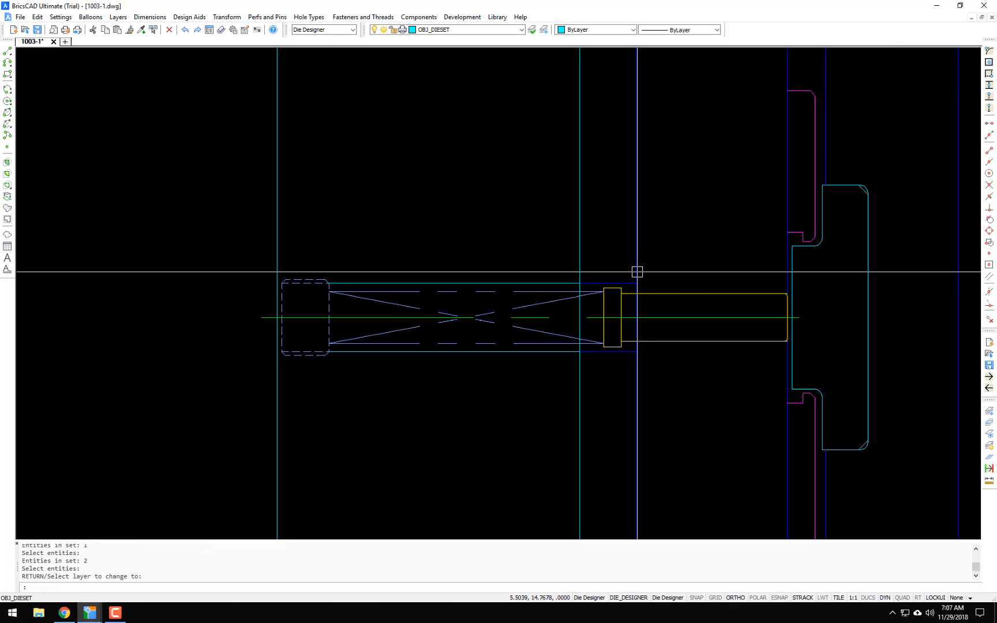
Step: Trim the die shoe's inner edge between the two spring pocket lines, using the two short pocket segments as cutting entities
{"action": "scroll", "coordinate": [672, 285], "scroll_direction": "up", "scroll_amount": 3}
{"action": "type", "text": "y"}
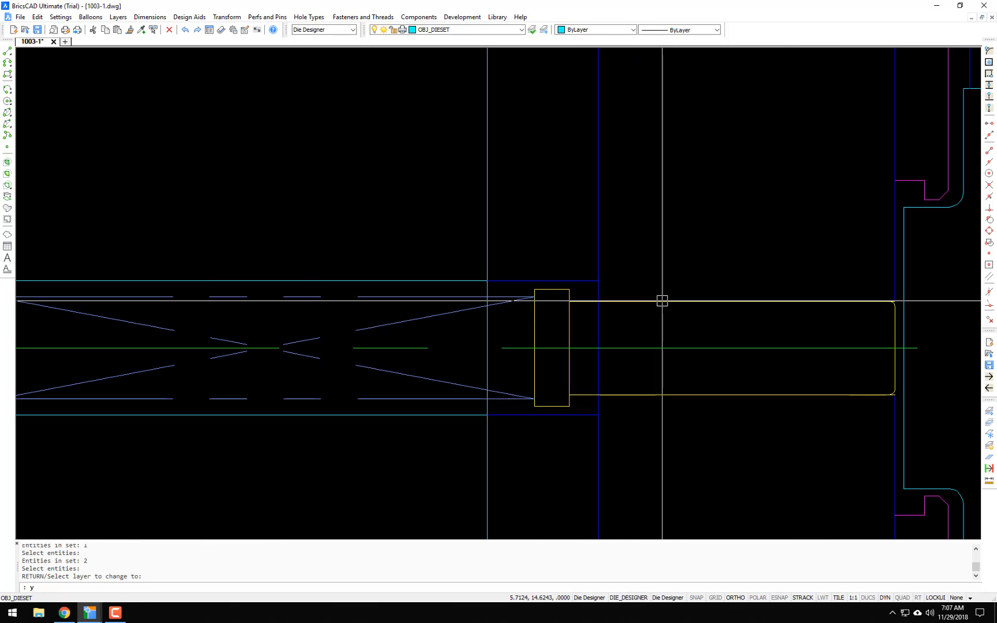
{"action": "key", "text": "Escape"}
{"action": "type", "text": "t"}
{"action": "key", "text": "Return"}
{"action": "type", "text": "p"}
{"action": "key", "text": "Return"}
{"action": "key", "text": "Return"}
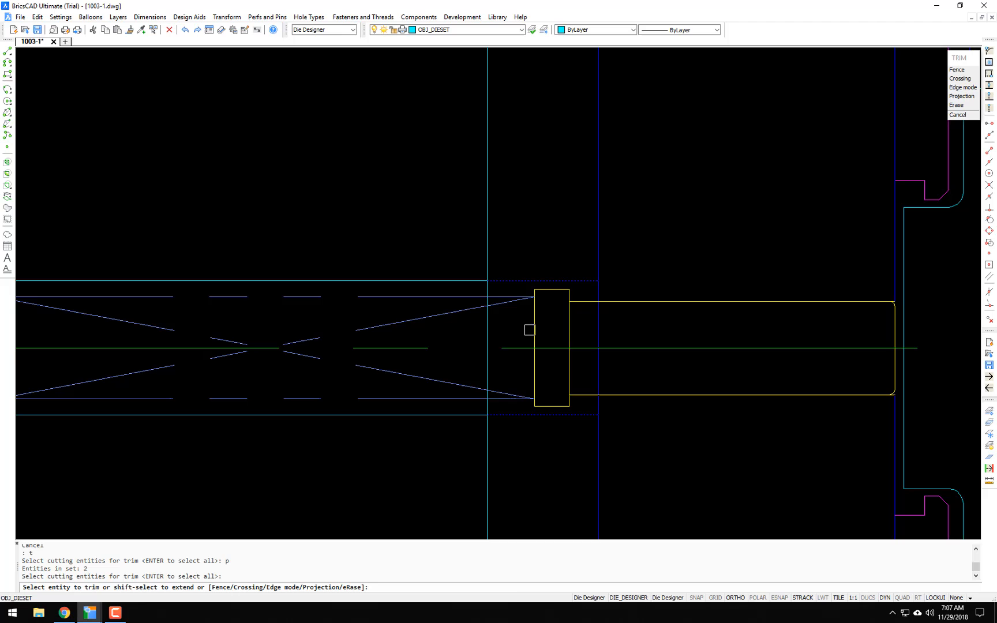
{"action": "left_click", "coordinate": [488, 331]}
{"action": "key", "text": "Return"}
Step: Trim the blue plate edge between the lifter pin's two long sides, using those sides as cutting entities
{"action": "key", "text": "Return"}
{"action": "left_click", "coordinate": [663, 280]}
{"action": "left_click", "coordinate": [645, 334]}
{"action": "left_click", "coordinate": [660, 369]}
{"action": "left_click", "coordinate": [647, 404]}
{"action": "key", "text": "Return"}
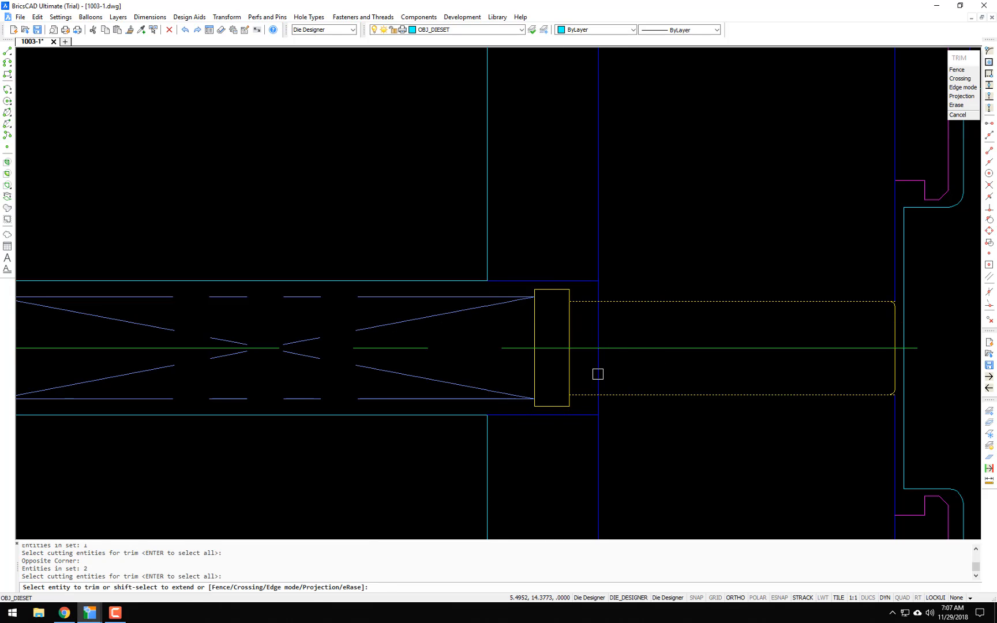
{"action": "left_click", "coordinate": [598, 374]}
{"action": "key", "text": "Return"}
Step: Insert an 8 mm diameter, 27.9 mm long Misumi lifter pin in Plan view in the free space between the section and plan views
{"action": "scroll", "coordinate": [613, 374], "scroll_direction": "down", "scroll_amount": 4}
{"action": "middle_click_drag", "start_coordinate": [790, 411], "coordinate": [664, 409]}
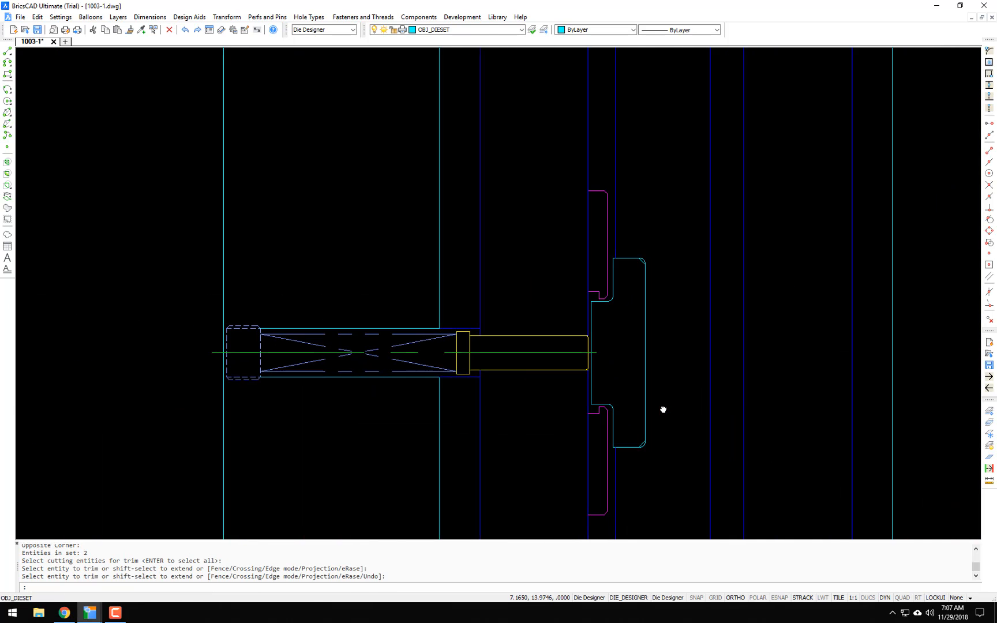
{"action": "scroll", "coordinate": [663, 410], "scroll_direction": "down", "scroll_amount": 5}
{"action": "mouse_move", "coordinate": [763, 395]}
{"action": "middle_mouse_down"}
{"action": "mouse_move", "coordinate": [488, 350]}
{"action": "mouse_move", "coordinate": [548, 327]}
{"action": "mouse_move", "coordinate": [519, 317]}
{"action": "middle_mouse_up"}
{"action": "scroll", "coordinate": [481, 342], "scroll_direction": "up", "scroll_amount": 5}
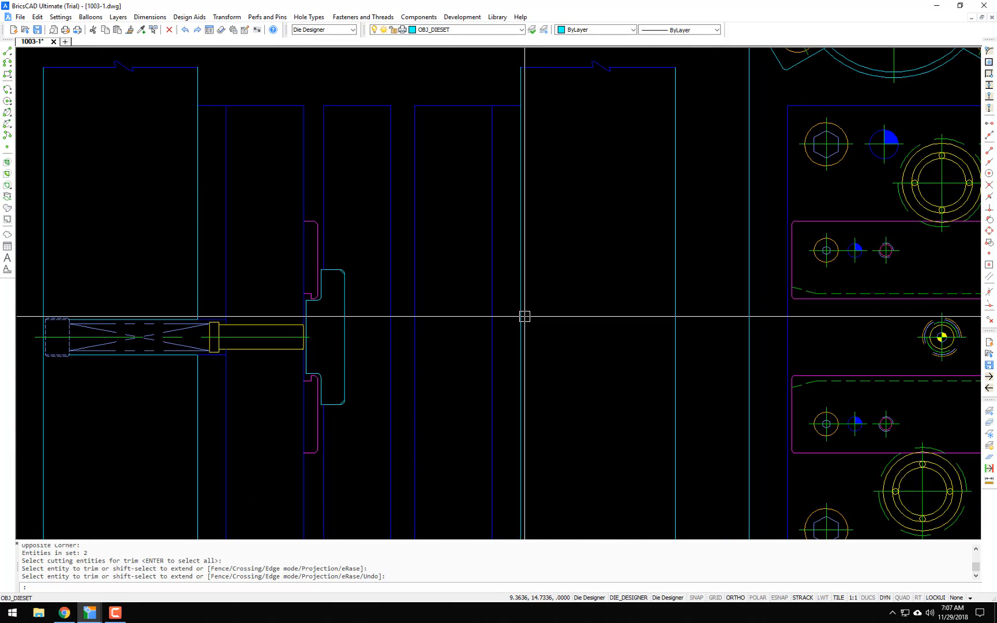
{"action": "type", "text": "p"}
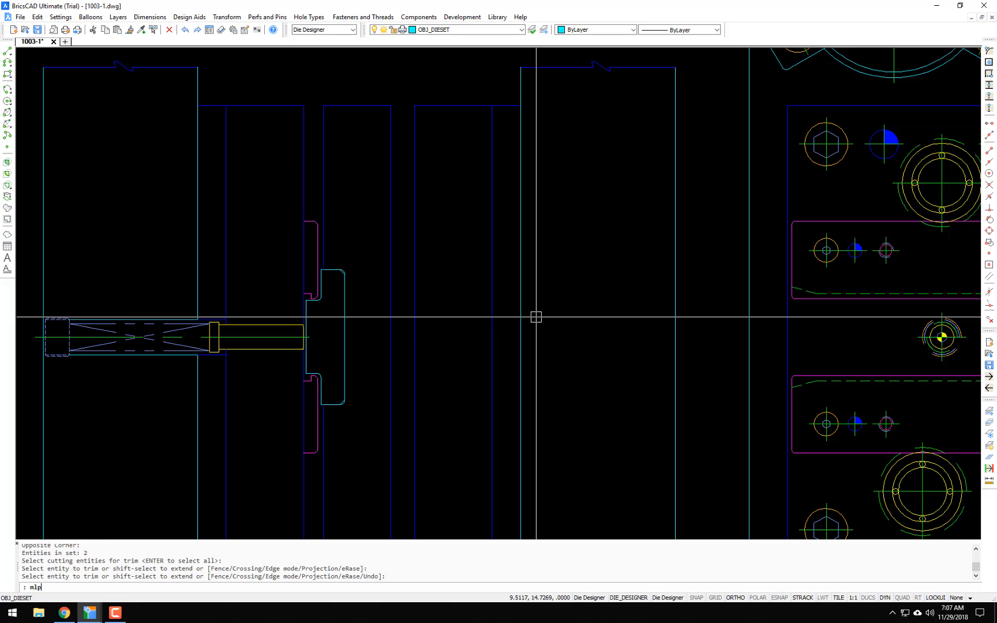
{"action": "key", "text": "Return"}
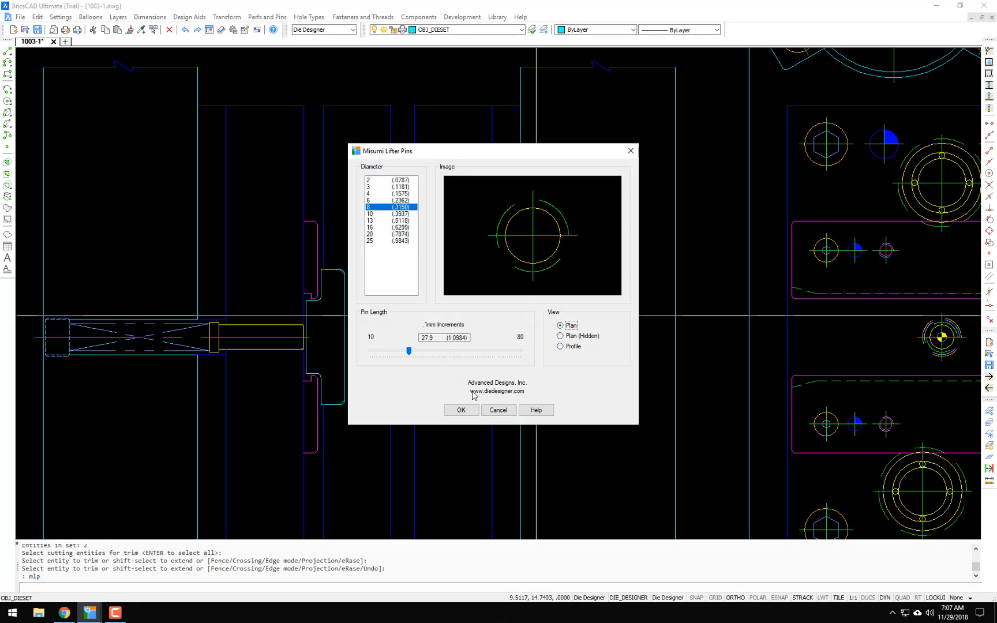
{"action": "left_click", "coordinate": [462, 410]}
{"action": "scroll", "coordinate": [597, 357], "scroll_direction": "down", "scroll_amount": 3}
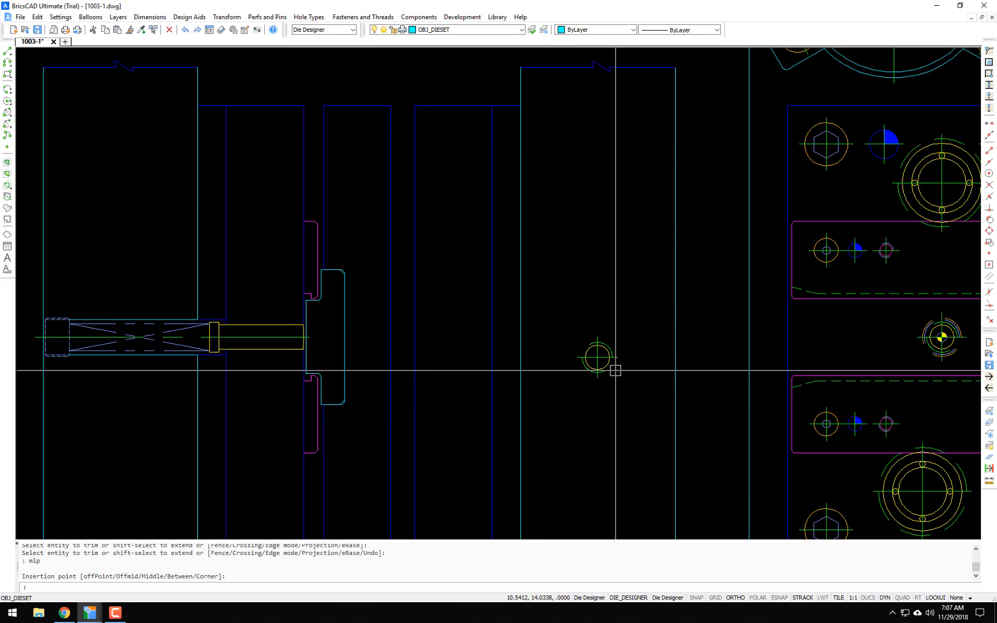
Step: Measure the length of the spring's upper edge in the section view
{"action": "scroll", "coordinate": [556, 341], "scroll_direction": "up", "scroll_amount": 4}
{"action": "scroll", "coordinate": [577, 341], "scroll_direction": "down", "scroll_amount": 2}
{"action": "scroll", "coordinate": [237, 319], "scroll_direction": "up", "scroll_amount": 6}
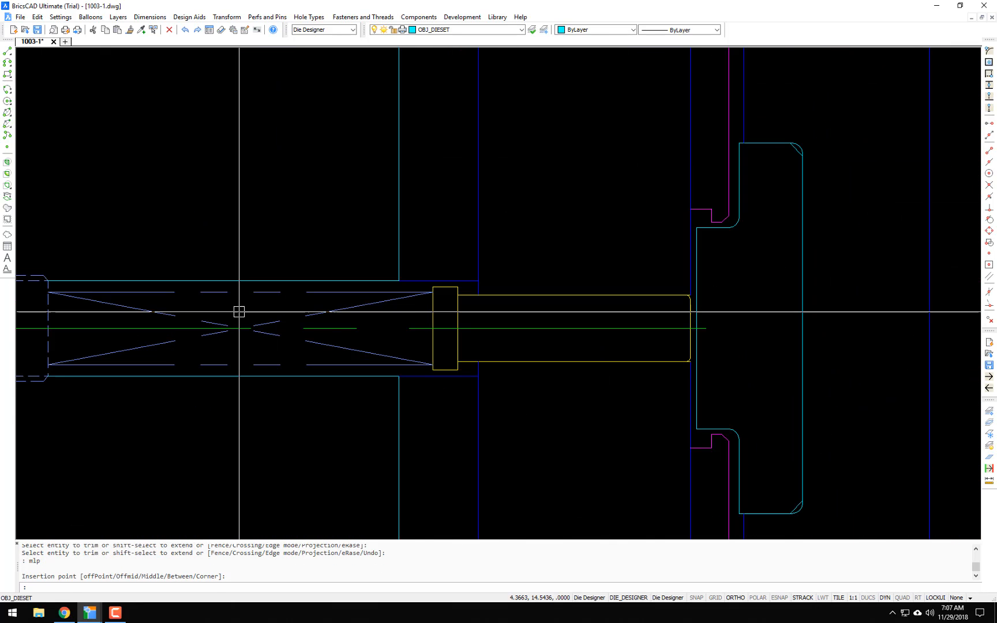
{"action": "type", "text": "d"}
{"action": "key", "text": "Return"}
{"action": "key", "text": "Return"}
{"action": "left_click", "coordinate": [278, 293]}
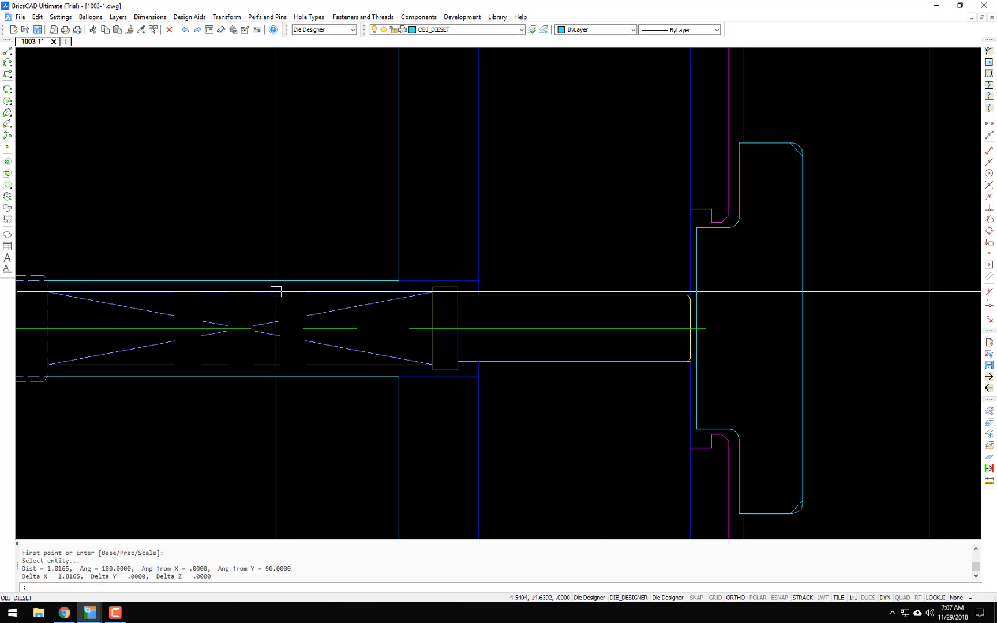
Step: Insert a Danly blue die spring, 0.375 diameter and 2.00 long, in Plan view at the center of the plan-view lifter pin
{"action": "scroll", "coordinate": [276, 293], "scroll_direction": "down", "scroll_amount": 4}
{"action": "scroll", "coordinate": [612, 312], "scroll_direction": "up", "scroll_amount": 4}
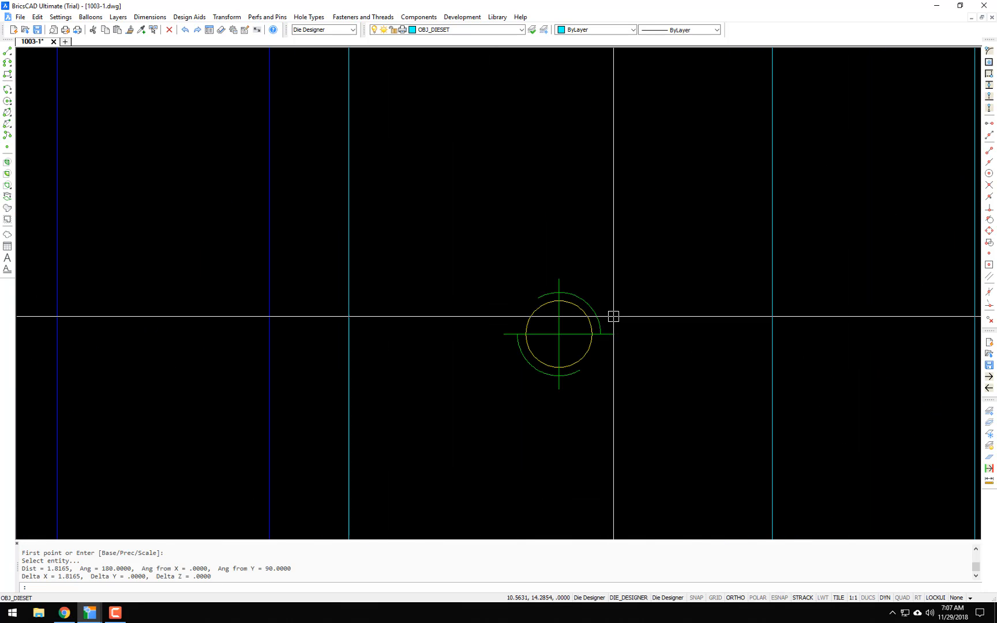
{"action": "type", "text": "g"}
{"action": "key", "text": "Return"}
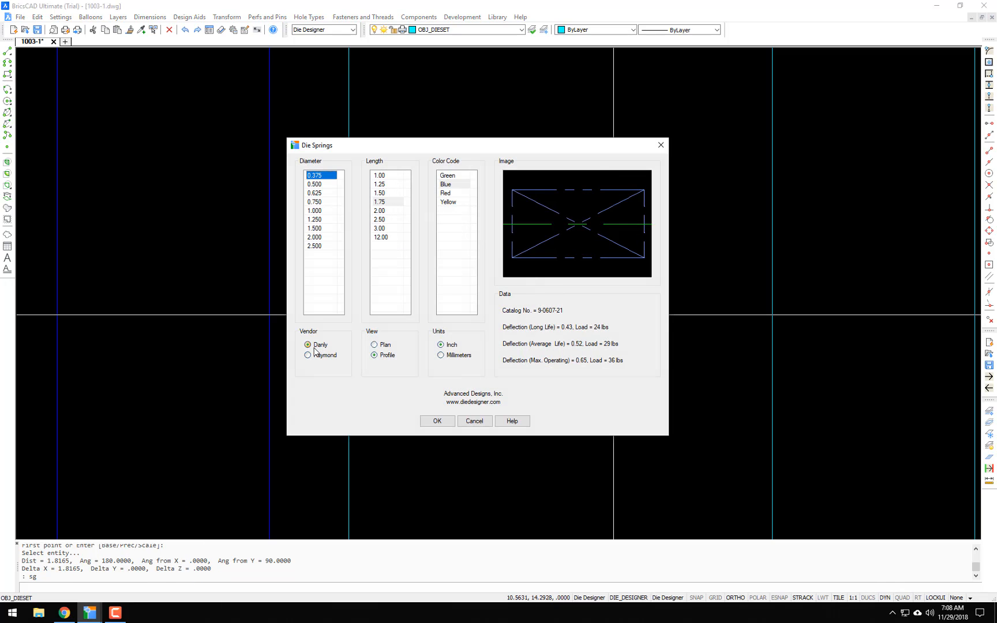
{"action": "left_click", "coordinate": [374, 345]}
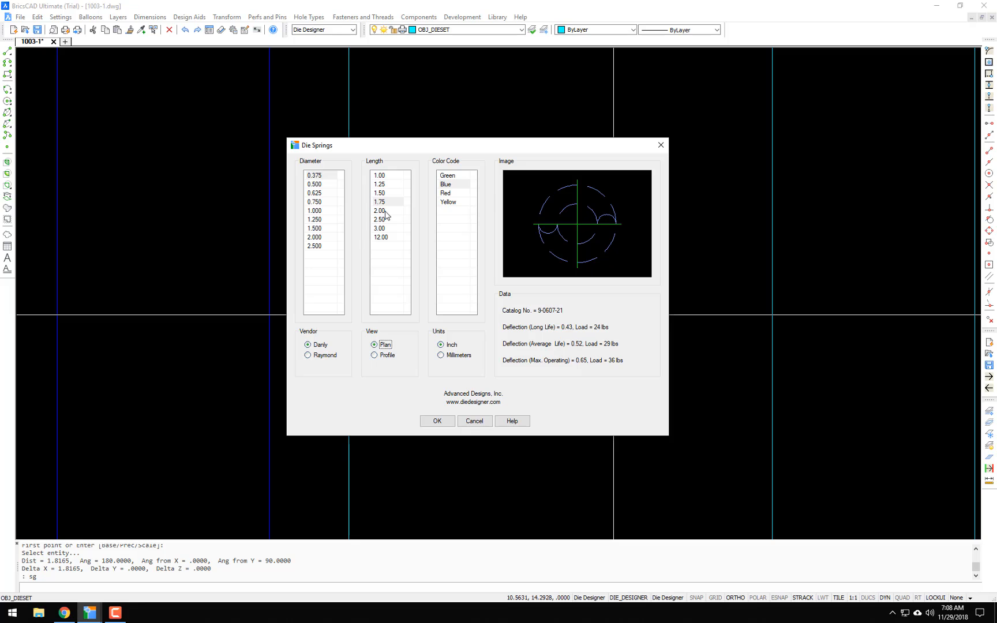
{"action": "left_click", "coordinate": [437, 422]}
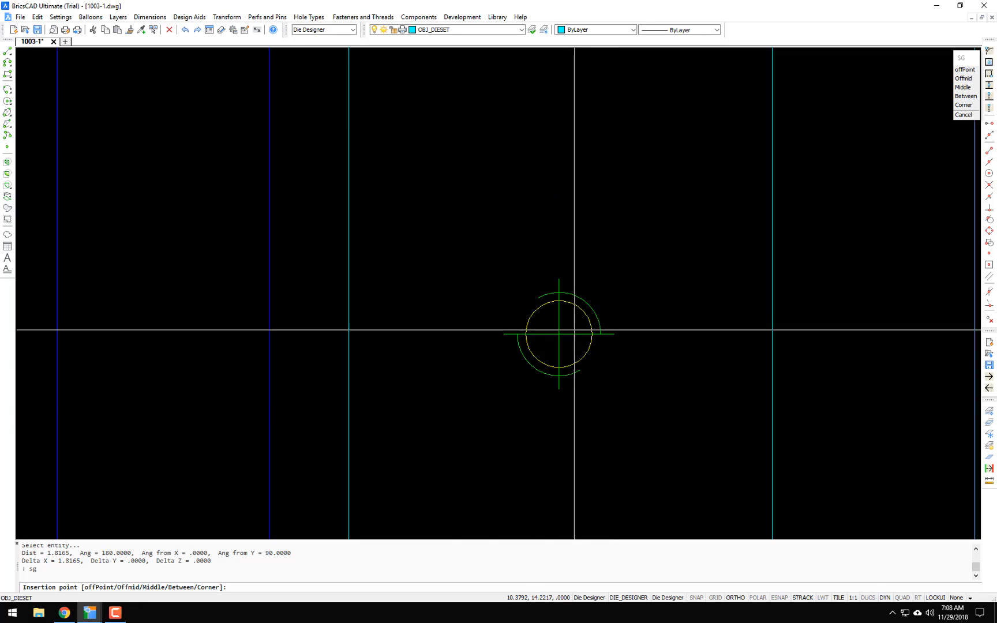
{"action": "scroll", "coordinate": [601, 319], "scroll_direction": "up", "scroll_amount": 3}
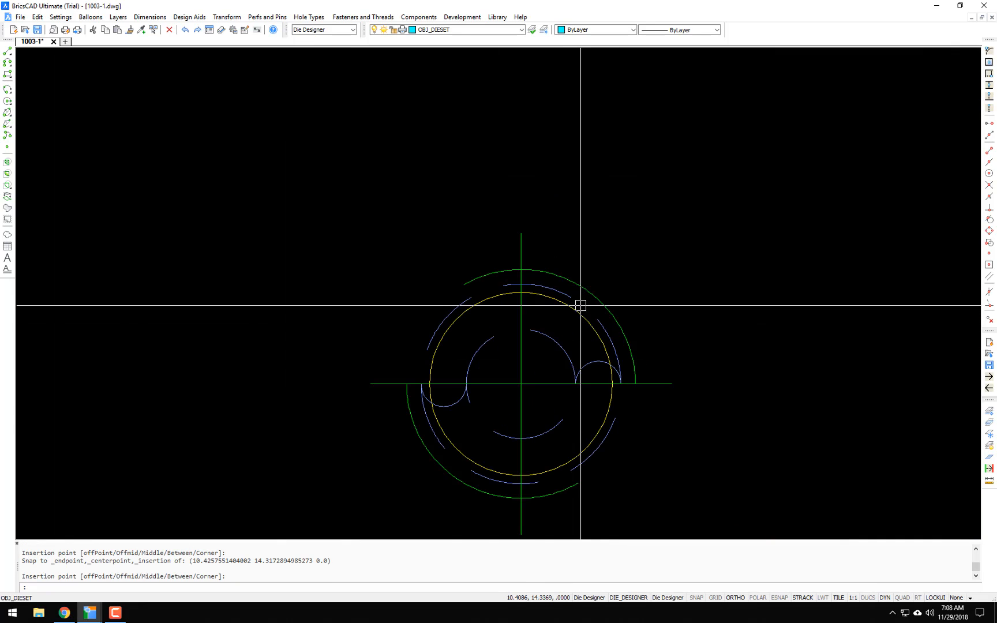
{"action": "left_click", "coordinate": [581, 306]}
{"action": "type", "text": "SG"}
{"action": "key", "text": "Return"}
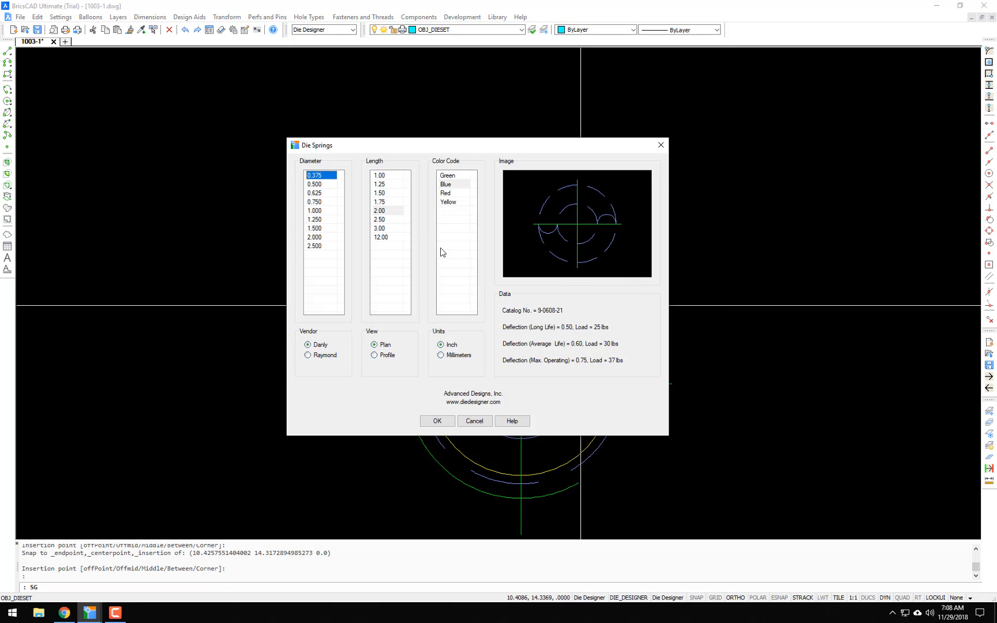
{"action": "key", "text": "Escape"}
Step: Insert a 1/2-20 Unified Style-H screw plug as Plan - Tap From Farside at the center of the plan-view lifter pin
{"action": "type", "text": "un"}
{"action": "key", "text": "Return"}
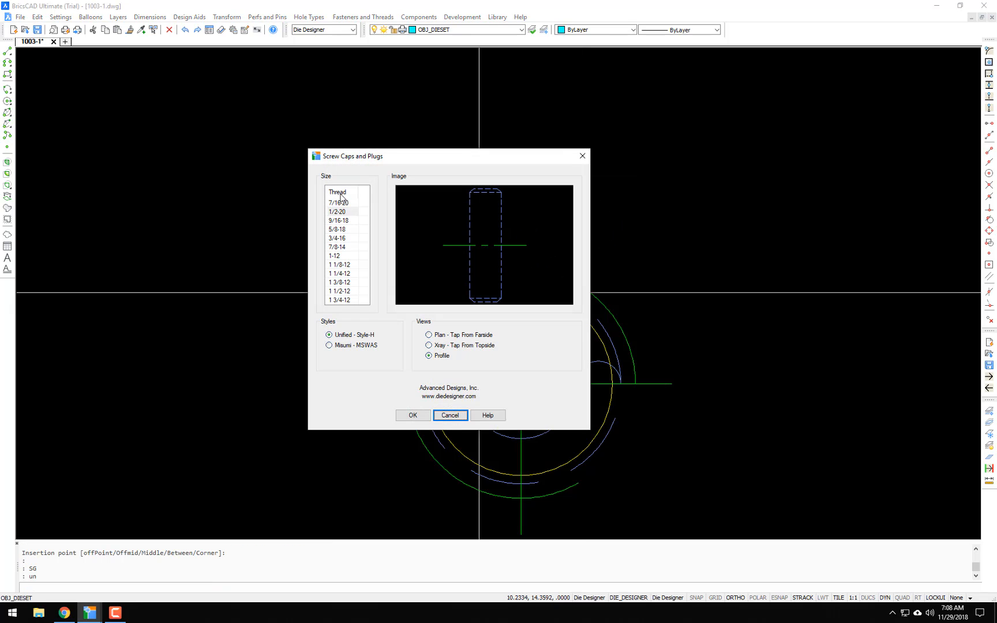
{"action": "left_click", "coordinate": [428, 336]}
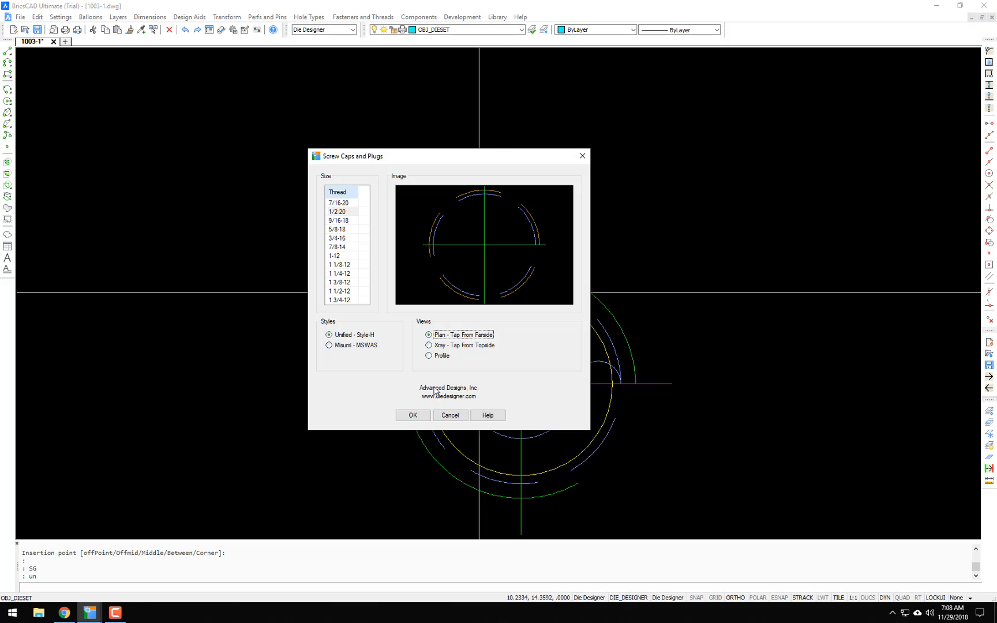
{"action": "left_click", "coordinate": [413, 416]}
{"action": "left_click", "coordinate": [593, 290]}
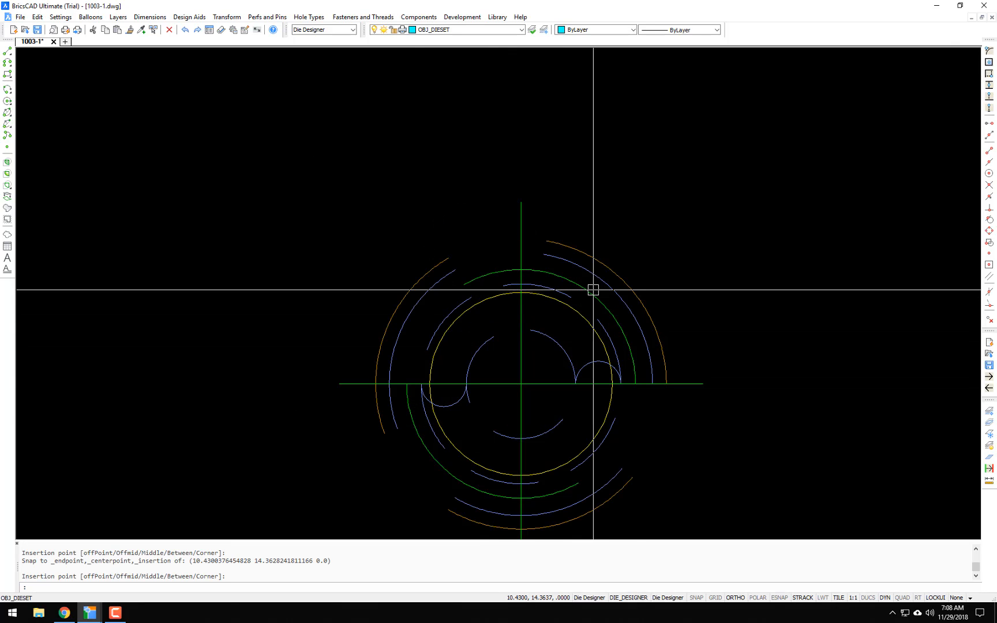
{"action": "scroll", "coordinate": [593, 290], "scroll_direction": "down", "scroll_amount": 4}
{"action": "scroll", "coordinate": [750, 298], "scroll_direction": "up", "scroll_amount": 1}
{"action": "middle_click_drag", "start_coordinate": [683, 291], "coordinate": [514, 284]}
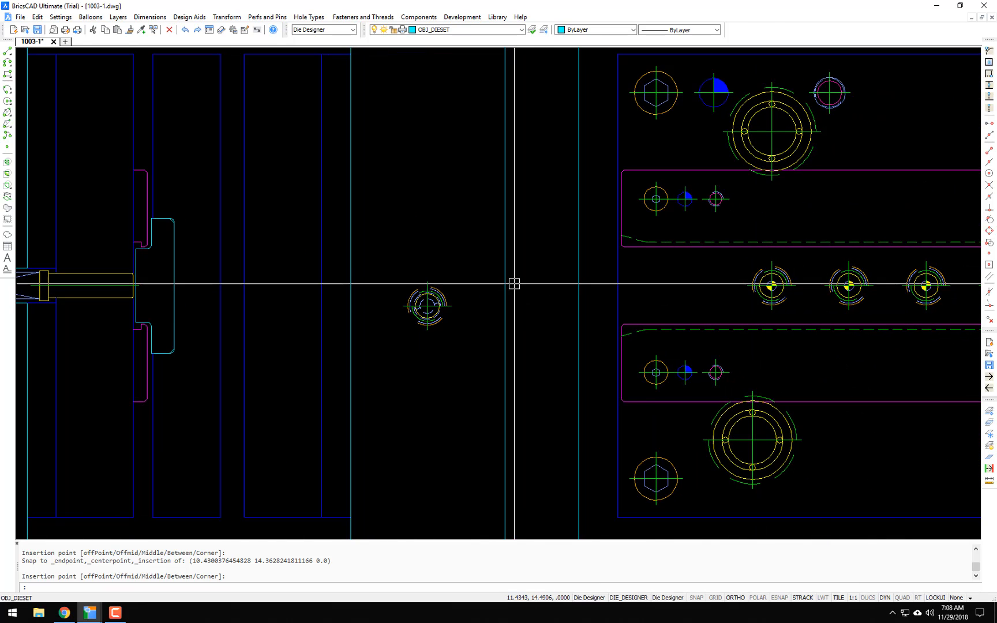
{"action": "scroll", "coordinate": [514, 284], "scroll_direction": "up", "scroll_amount": 2}
{"action": "key", "text": "Escape"}
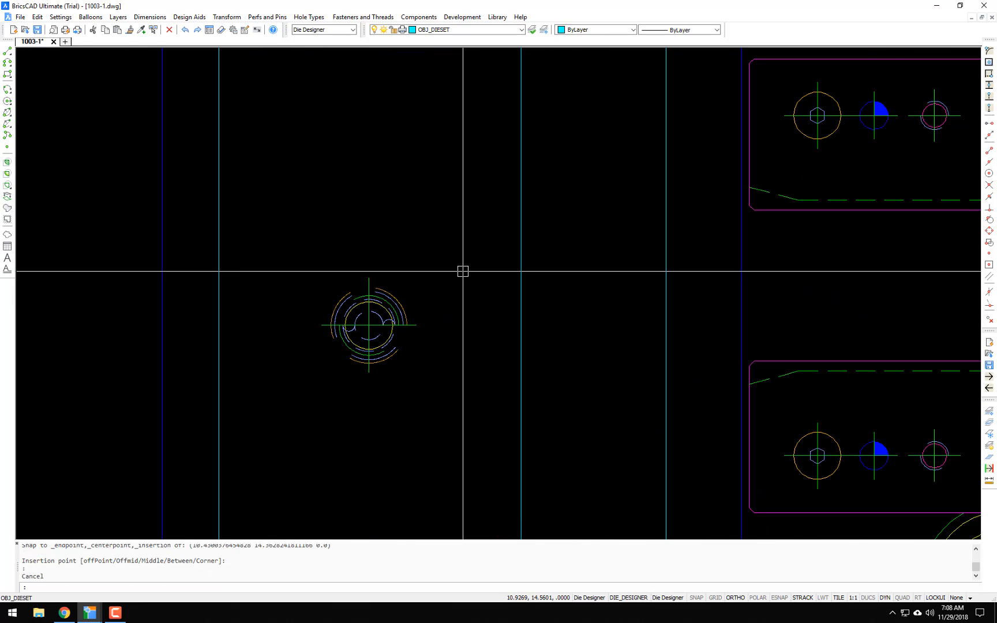
{"action": "key", "text": "Escape"}
{"action": "type", "text": "m"}
{"action": "key", "text": "Return"}
{"action": "left_click", "coordinate": [455, 258]}
{"action": "left_click", "coordinate": [348, 396]}
{"action": "key", "text": "Return"}
{"action": "left_click", "coordinate": [392, 300]}
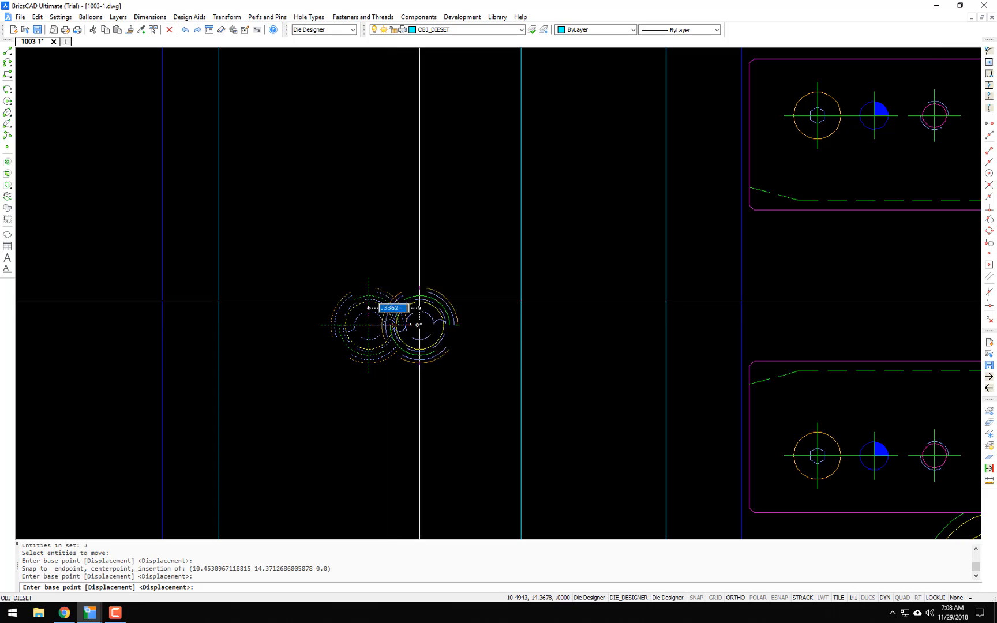
{"action": "right_click", "coordinate": [543, 294], "text": "shift"}
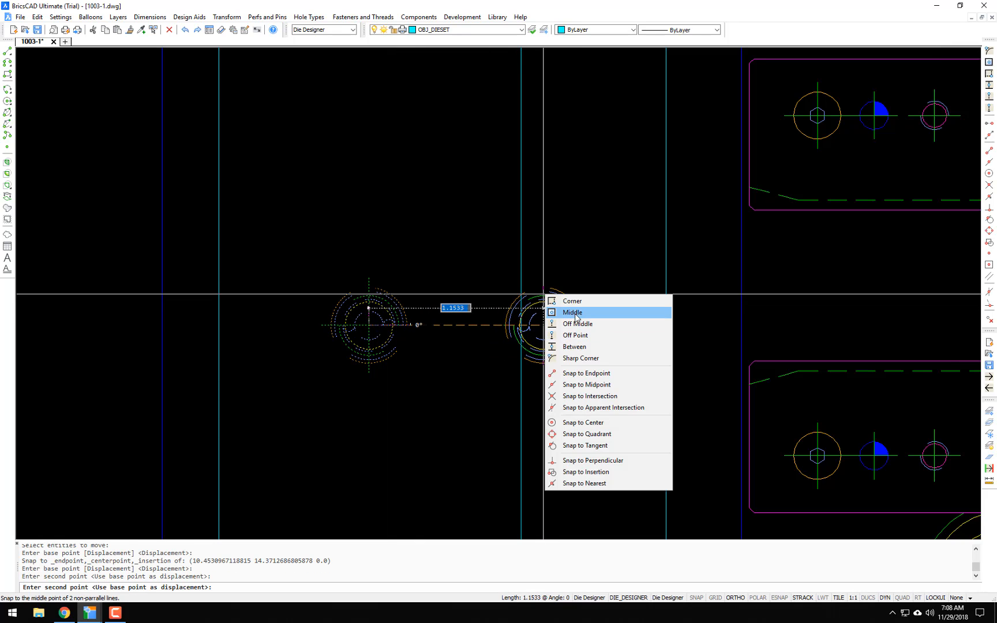
{"action": "left_click", "coordinate": [576, 317]}
{"action": "left_click", "coordinate": [741, 283]}
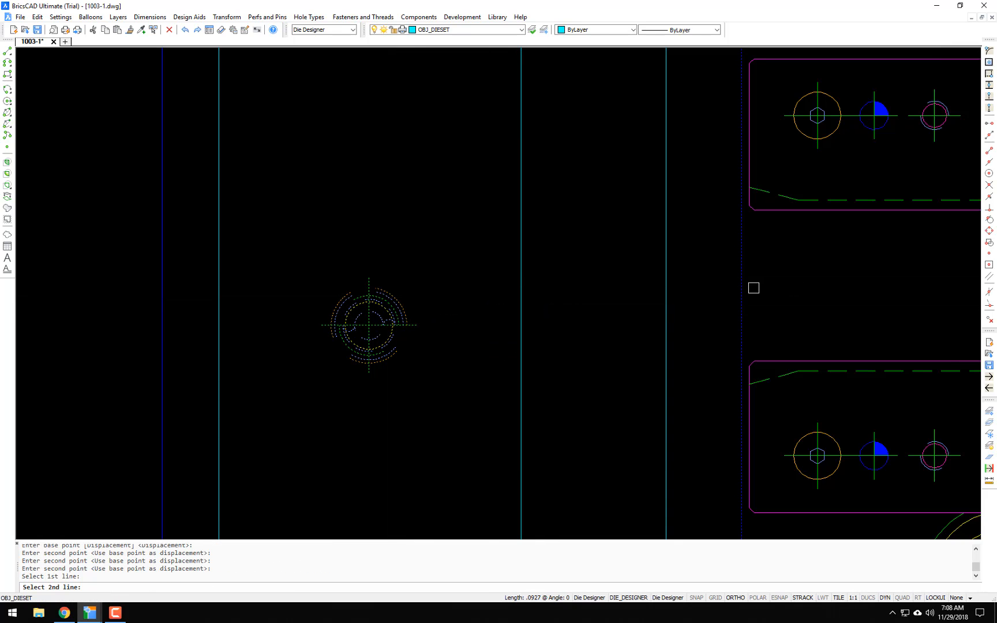
{"action": "middle_click_drag", "start_coordinate": [706, 302], "coordinate": [552, 310]}
{"action": "key", "text": "Escape"}
{"action": "key", "text": "Escape"}
{"action": "key", "text": "Return"}
{"action": "key", "text": "Escape"}
{"action": "key", "text": "Escape"}
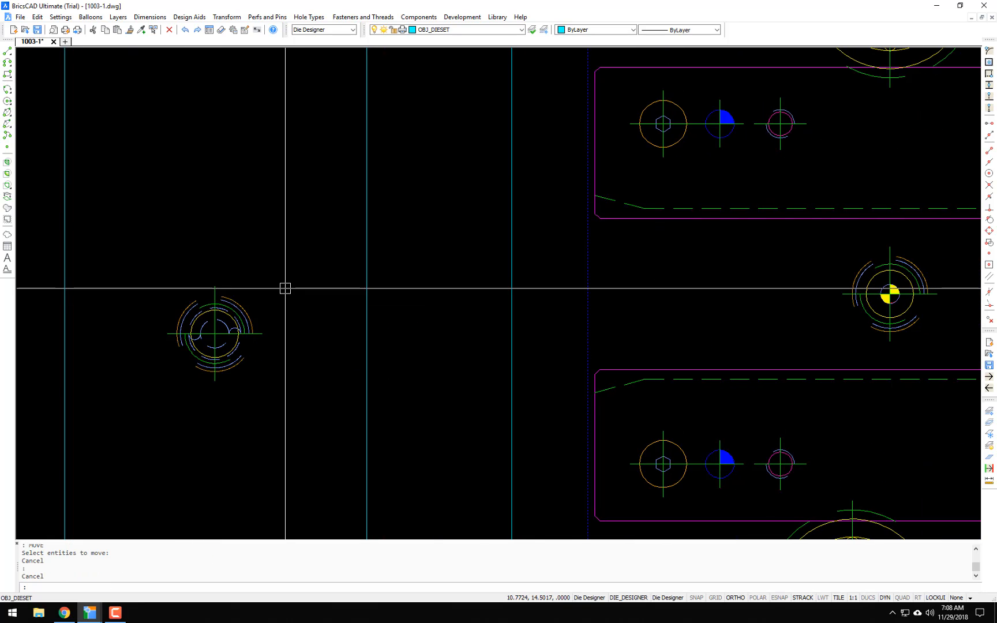
Step: Move the plan-view lifter pin, spring and plug off the middle of the die plate's left edge, aligned with the rails' leftmost screws
{"action": "type", "text": "2"}
{"action": "key", "text": "Return"}
{"action": "left_click", "coordinate": [269, 276]}
{"action": "left_click", "coordinate": [252, 305]}
{"action": "key", "text": "Return"}
{"action": "left_click", "coordinate": [231, 312]}
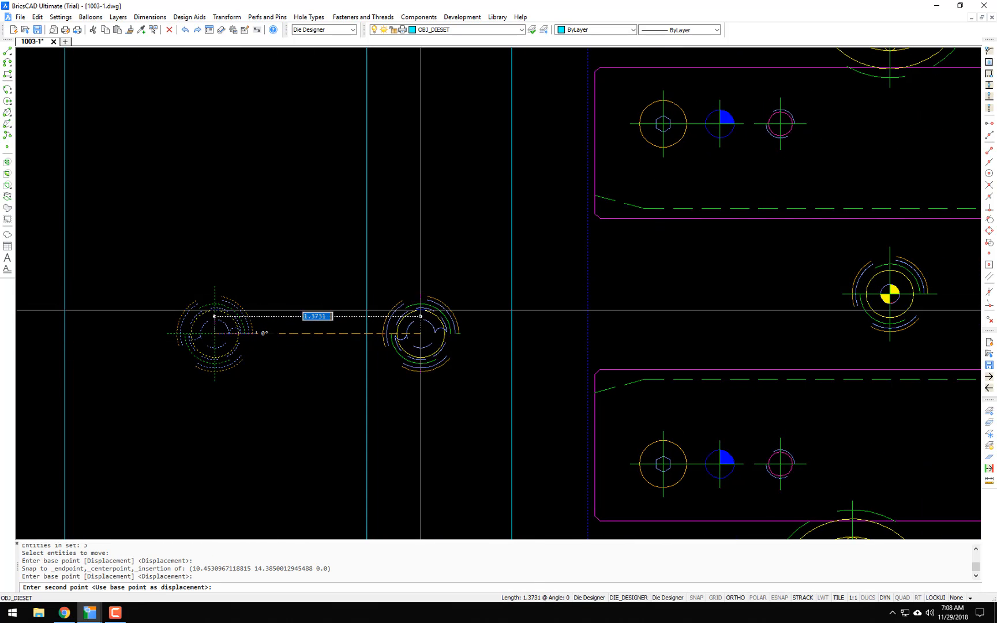
{"action": "right_click", "coordinate": [463, 314], "text": "shift"}
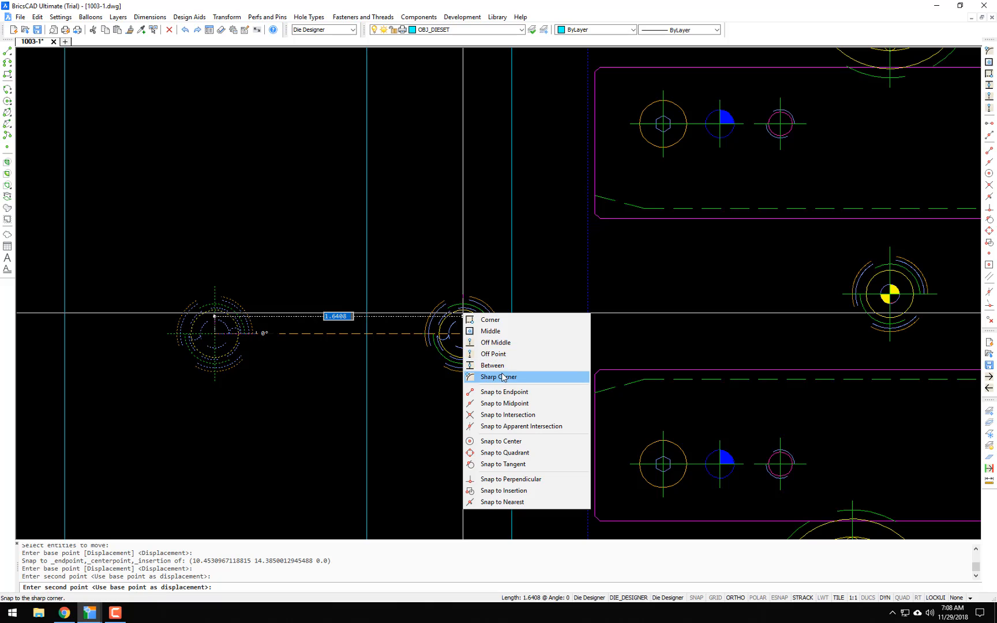
{"action": "left_click", "coordinate": [505, 345]}
{"action": "left_click", "coordinate": [587, 312]}
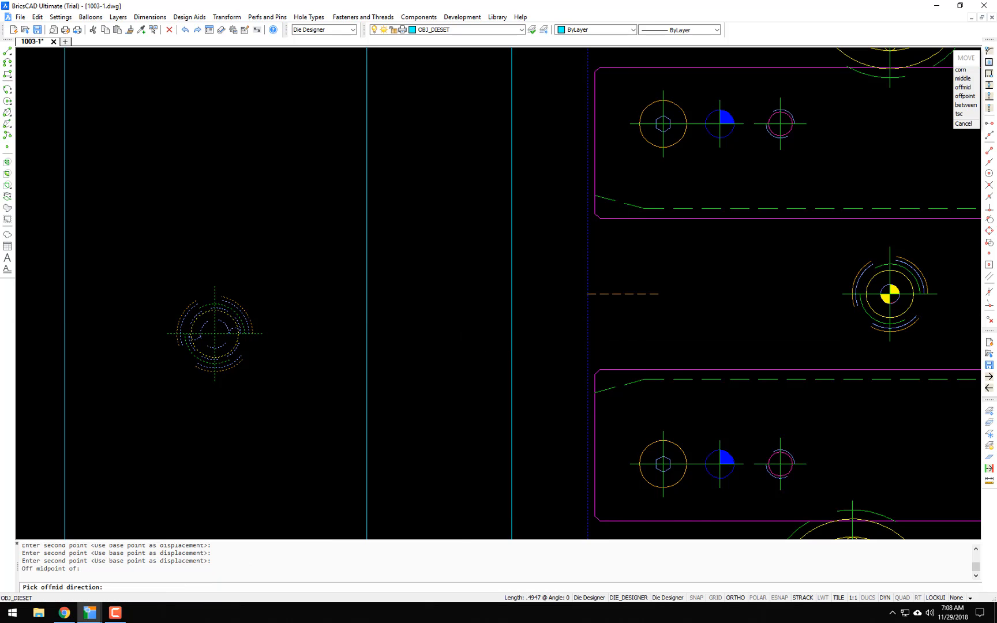
{"action": "left_click", "coordinate": [690, 319]}
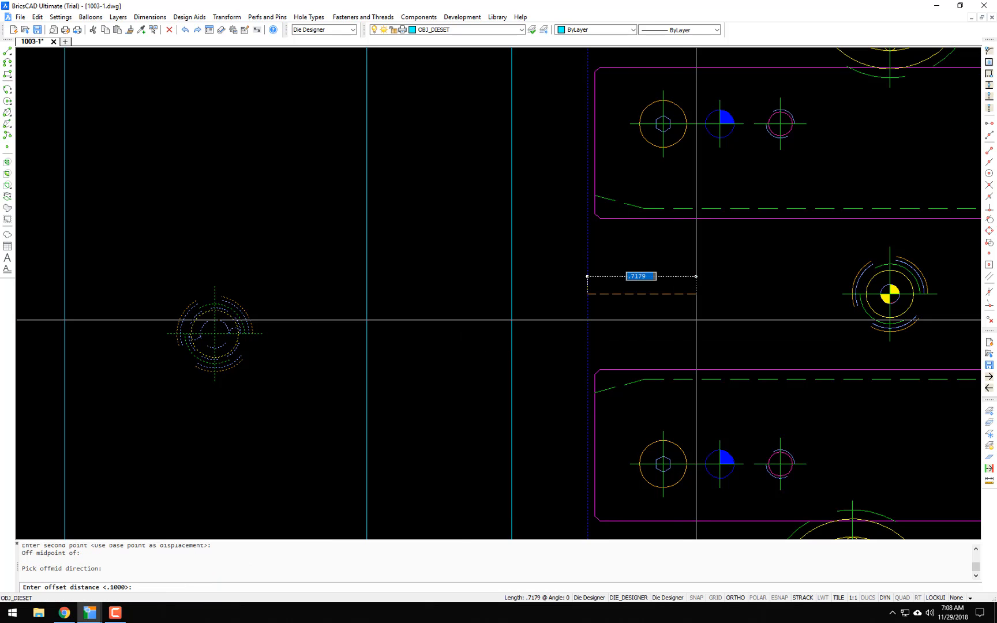
{"action": "left_click", "coordinate": [663, 429]}
{"action": "scroll", "coordinate": [541, 356], "scroll_direction": "down", "scroll_amount": 3}
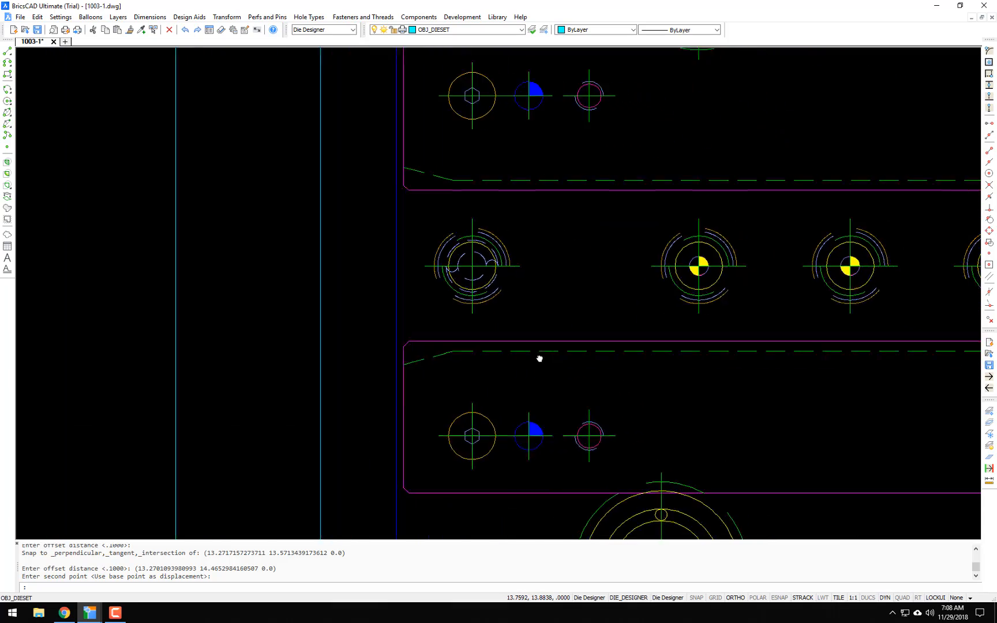
{"action": "mouse_move", "coordinate": [512, 323]}
{"action": "middle_mouse_down"}
{"action": "mouse_move", "coordinate": [475, 304]}
{"action": "mouse_move", "coordinate": [446, 361]}
{"action": "middle_mouse_up"}
{"action": "scroll", "coordinate": [446, 361], "scroll_direction": "down", "scroll_amount": 2}
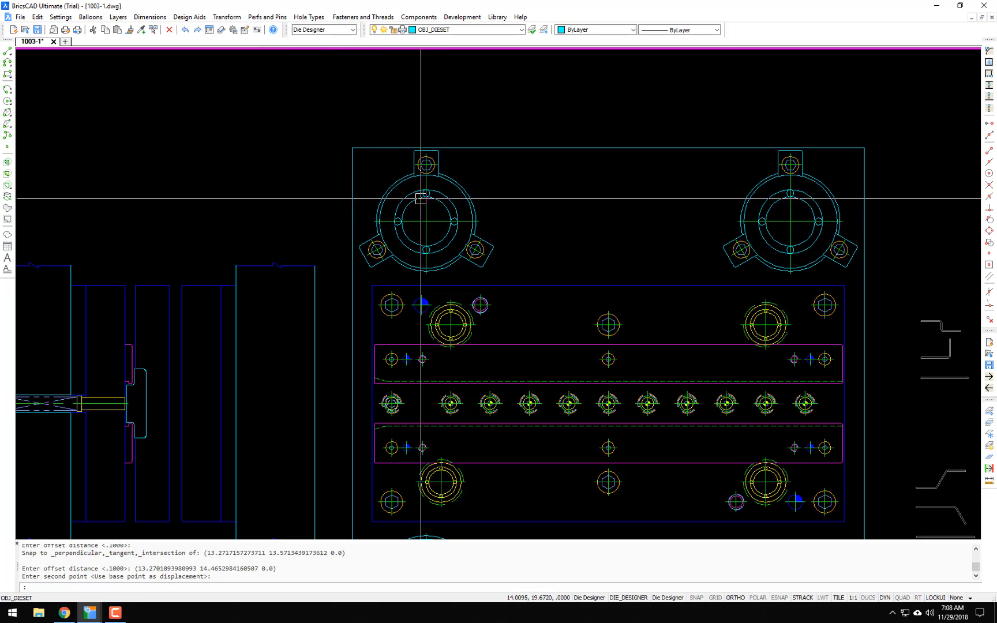
Step: Add split leader balloon number 1 to the plan-view lifter pin, with its curved leader ending above the die set's upper-left corner
{"action": "type", "text": "l"}
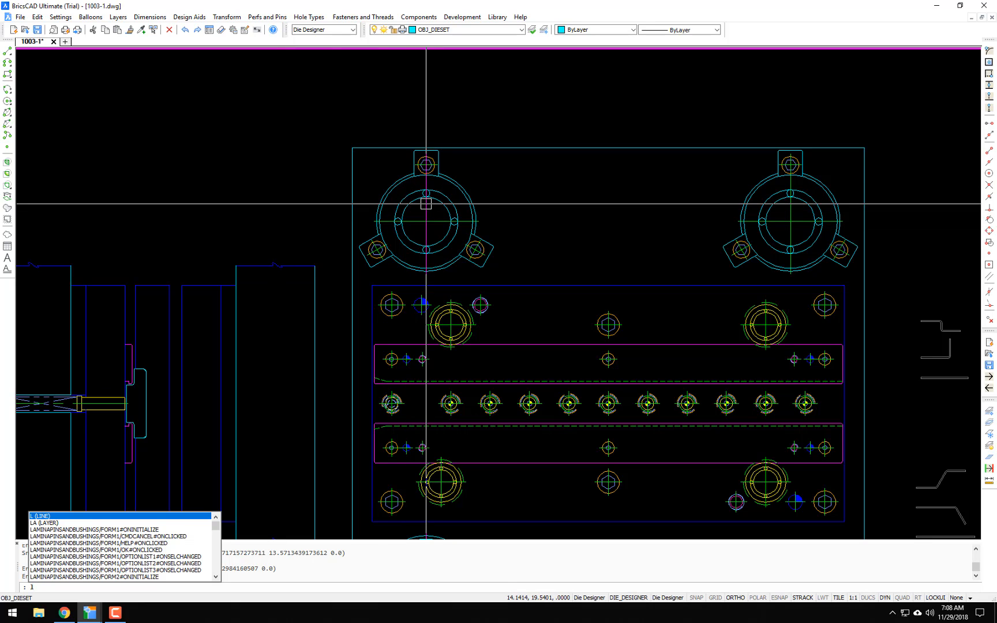
{"action": "key", "text": "Escape"}
{"action": "left_click", "coordinate": [88, 19]}
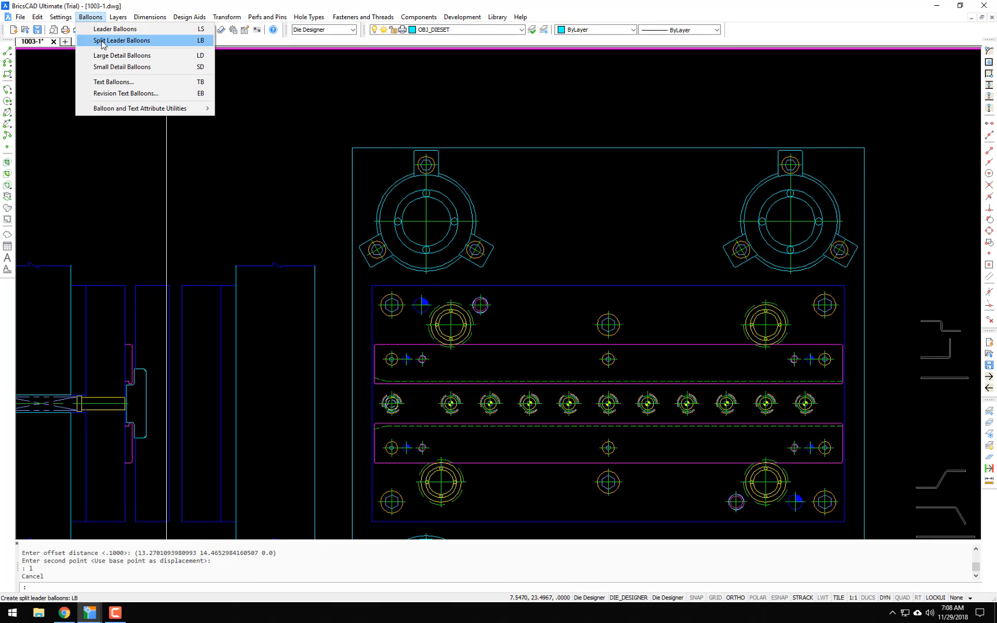
{"action": "left_click", "coordinate": [102, 42]}
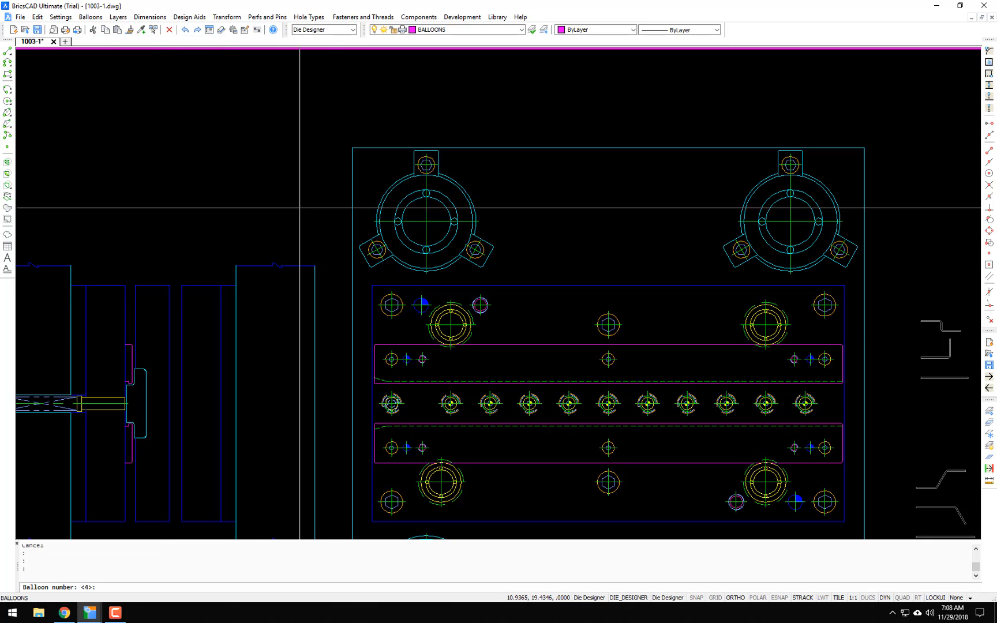
{"action": "key", "text": "Return"}
{"action": "scroll", "coordinate": [358, 375], "scroll_direction": "up", "scroll_amount": 5}
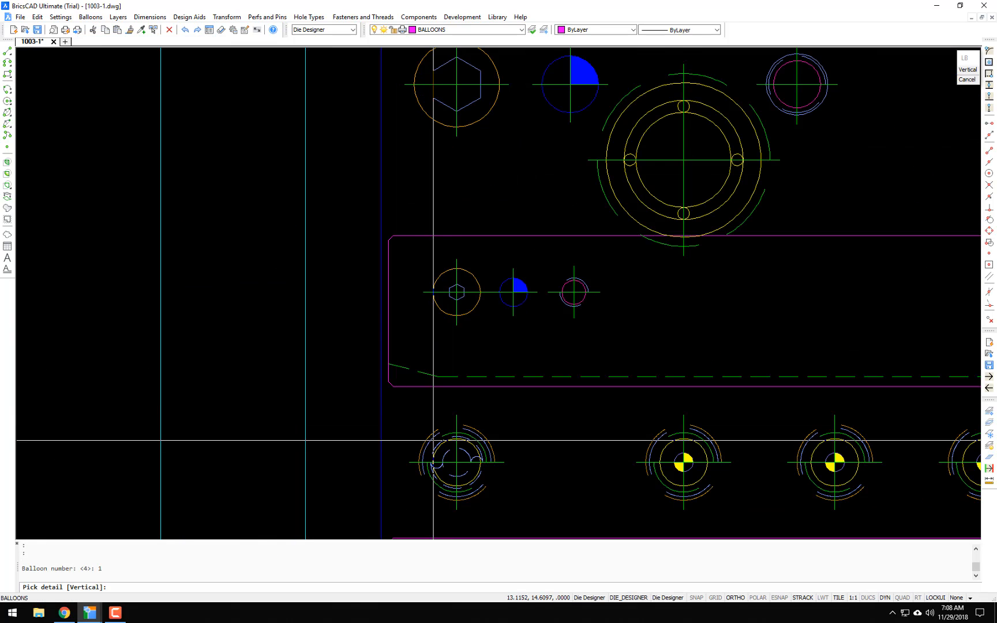
{"action": "left_click", "coordinate": [391, 403]}
{"action": "scroll", "coordinate": [423, 420], "scroll_direction": "down", "scroll_amount": 3}
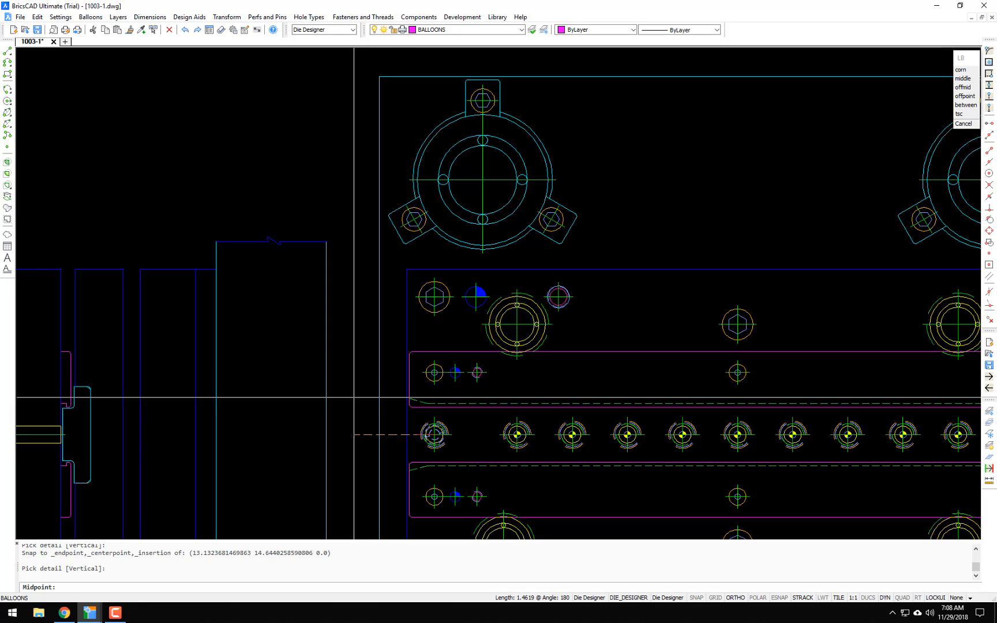
{"action": "left_click", "coordinate": [392, 407]}
{"action": "key", "text": "F8"}
{"action": "scroll", "coordinate": [396, 366], "scroll_direction": "down", "scroll_amount": 3}
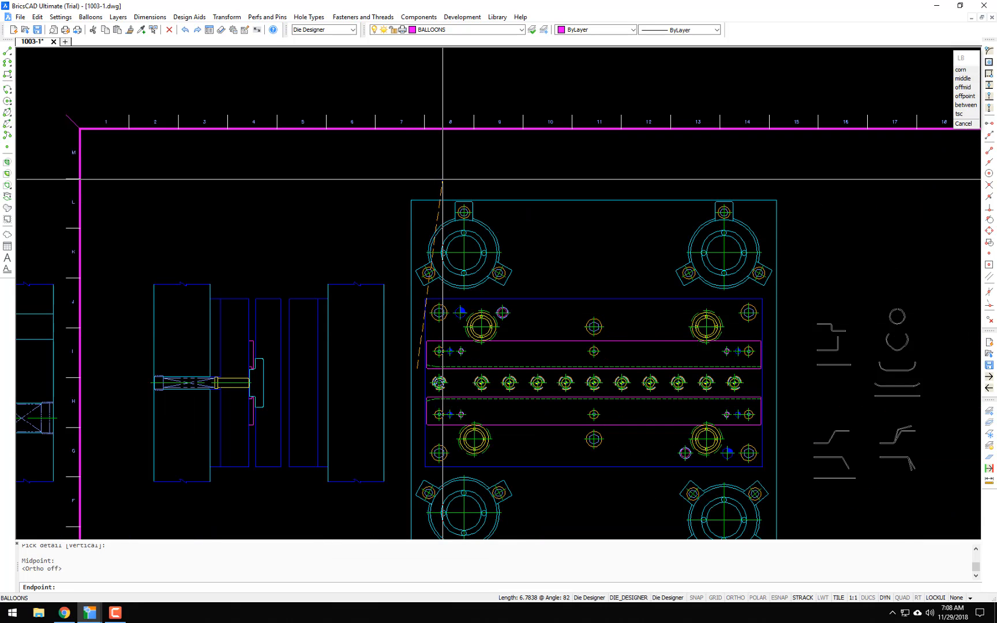
{"action": "key", "text": "F8"}
{"action": "left_click", "coordinate": [417, 185]}
{"action": "scroll", "coordinate": [434, 349], "scroll_direction": "up", "scroll_amount": 6}
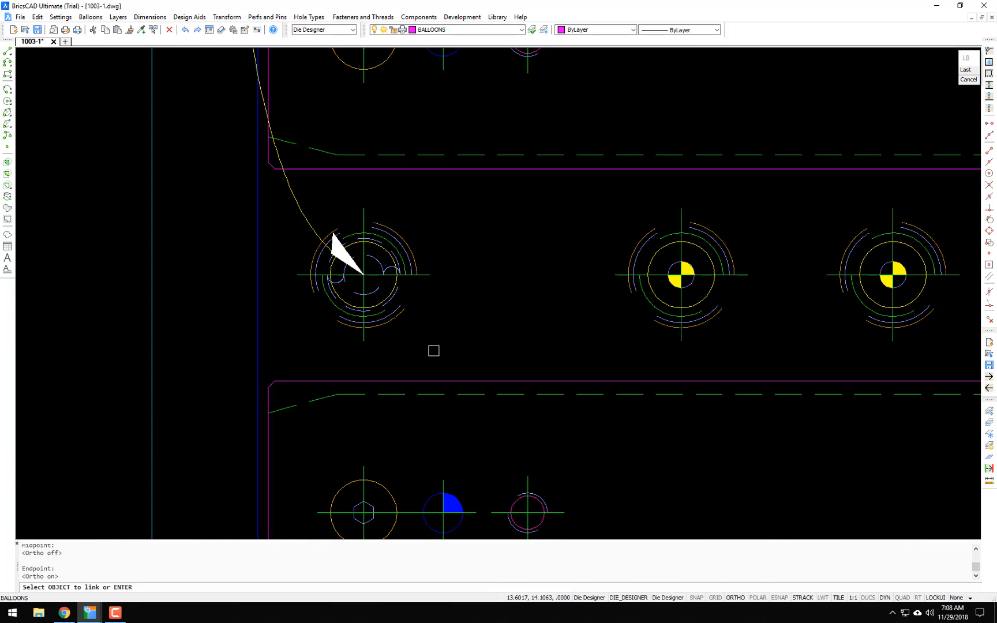
{"action": "scroll", "coordinate": [403, 190], "scroll_direction": "down", "scroll_amount": 10}
{"action": "key", "text": "Return"}
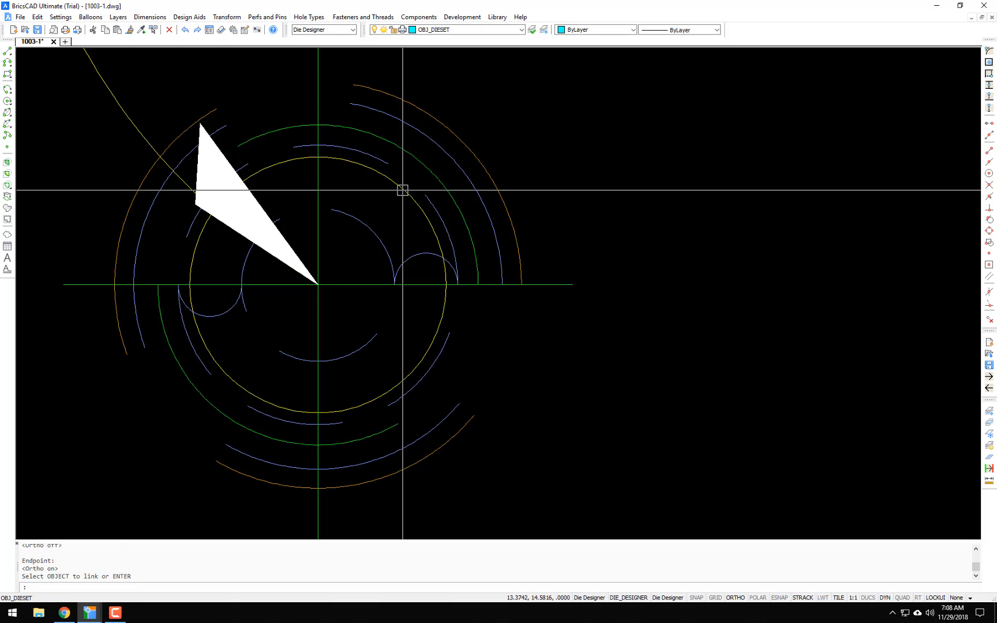
{"action": "middle_click_drag", "start_coordinate": [401, 313], "coordinate": [407, 365]}
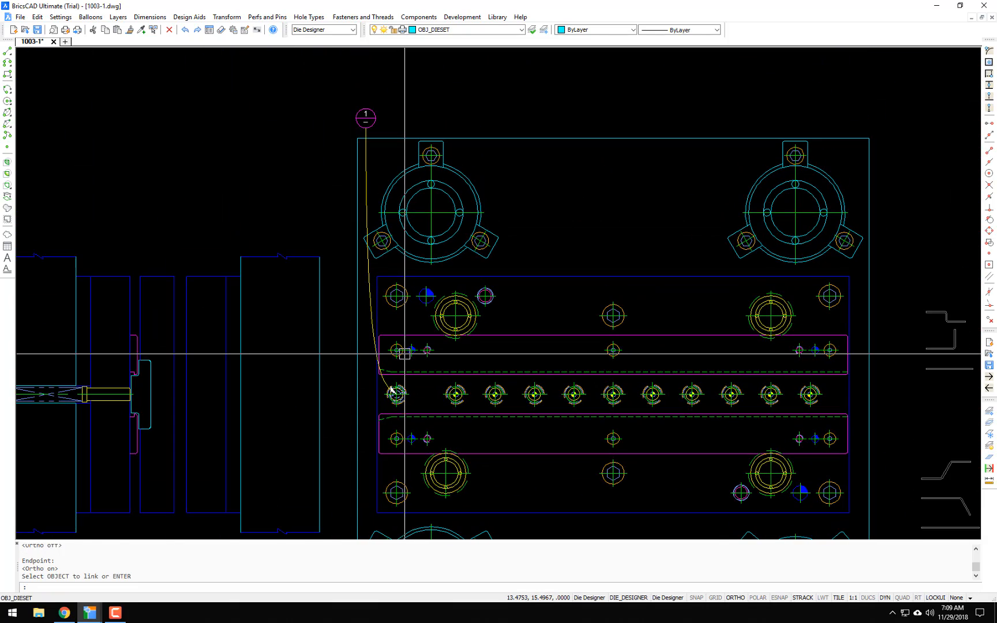
{"action": "scroll", "coordinate": [410, 333], "scroll_direction": "down", "scroll_amount": 1}
{"action": "scroll", "coordinate": [410, 376], "scroll_direction": "up", "scroll_amount": 5}
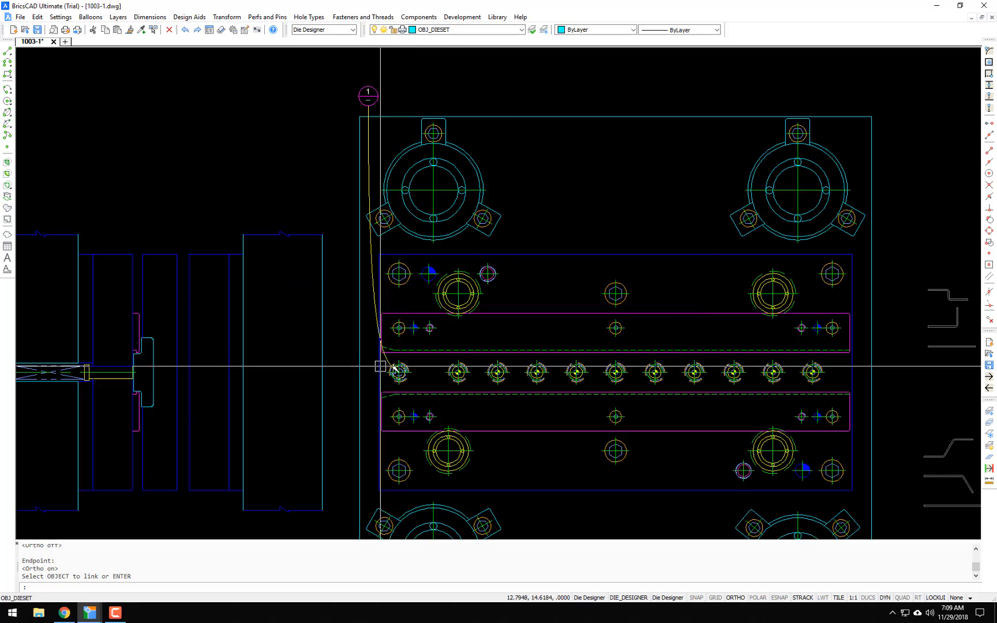
{"action": "scroll", "coordinate": [482, 350], "scroll_direction": "down", "scroll_amount": 5}
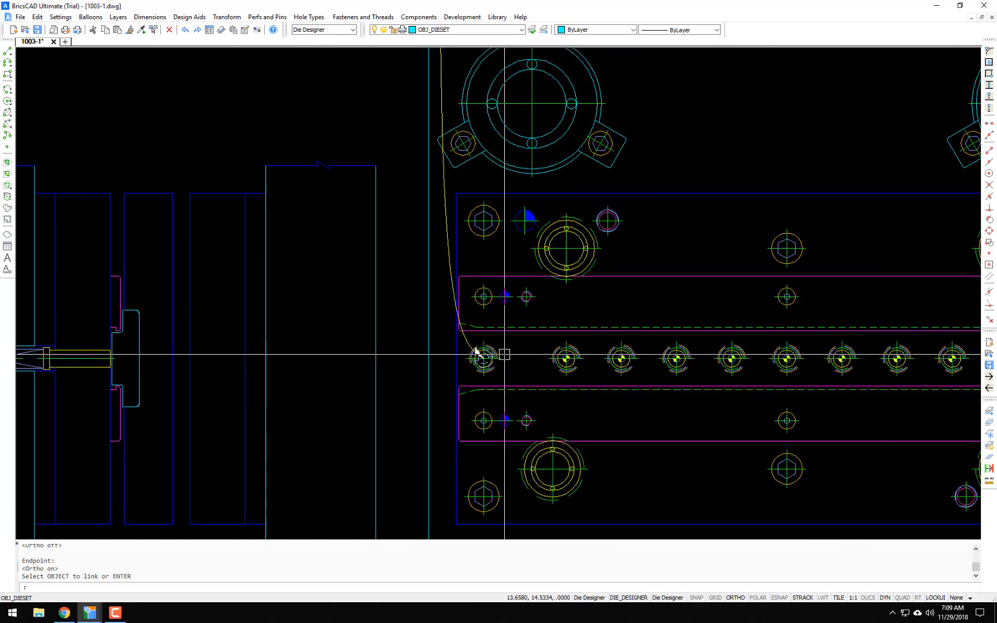
{"action": "middle_click_drag", "start_coordinate": [580, 369], "coordinate": [523, 356]}
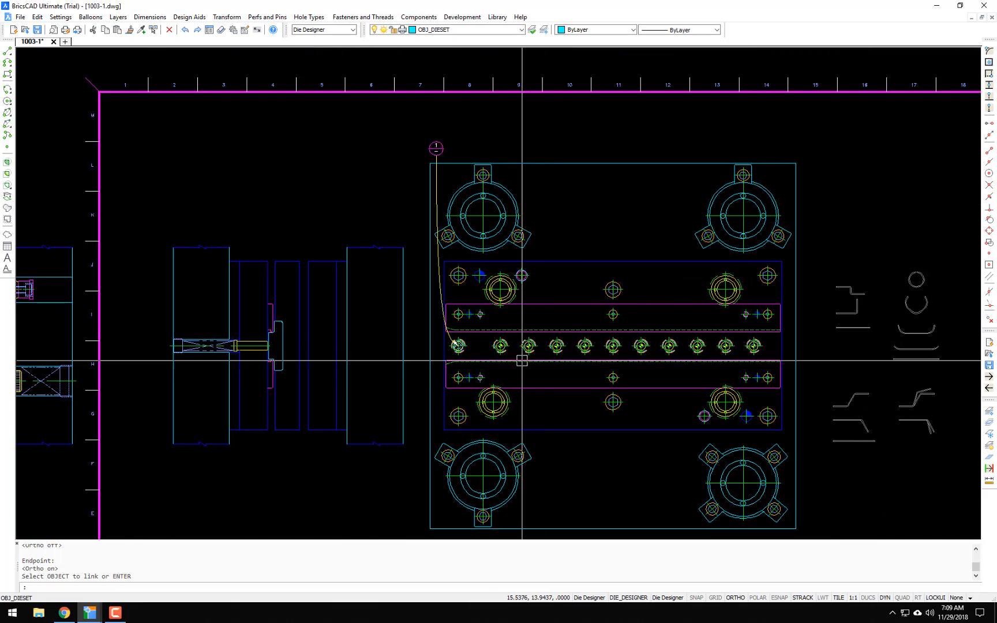
{"action": "scroll", "coordinate": [408, 354], "scroll_direction": "up", "scroll_amount": 4}
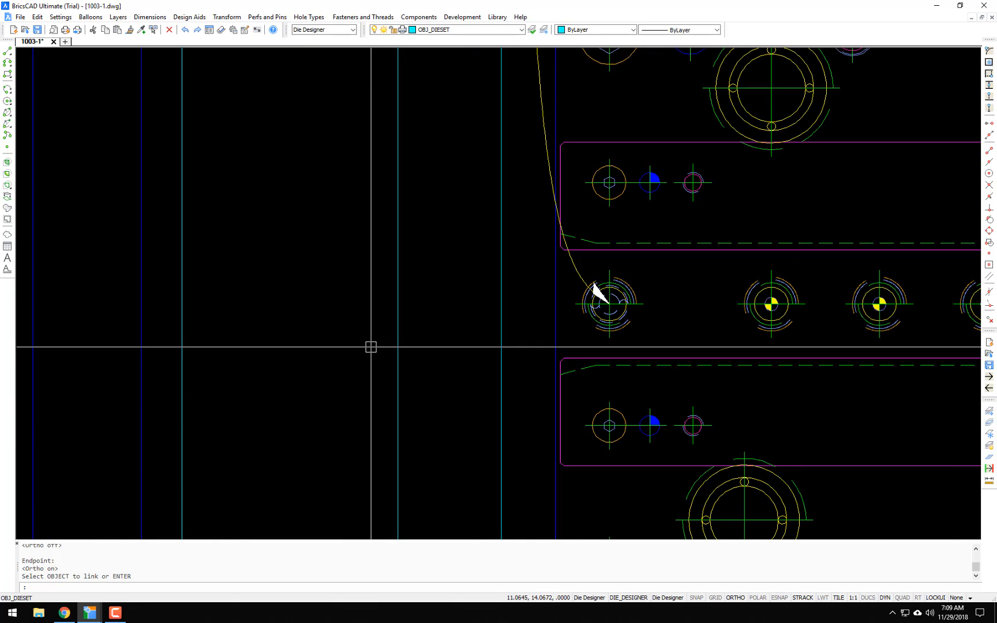
{"action": "scroll", "coordinate": [445, 350], "scroll_direction": "down", "scroll_amount": 5}
Step: Create the Bill of Materials above the title block and inspect the lifter pin's row
{"action": "mouse_move", "coordinate": [704, 389]}
{"action": "middle_mouse_down"}
{"action": "mouse_move", "coordinate": [635, 328]}
{"action": "mouse_move", "coordinate": [636, 306]}
{"action": "middle_mouse_up"}
{"action": "scroll", "coordinate": [530, 334], "scroll_direction": "up", "scroll_amount": 7}
{"action": "scroll", "coordinate": [430, 306], "scroll_direction": "up", "scroll_amount": 3}
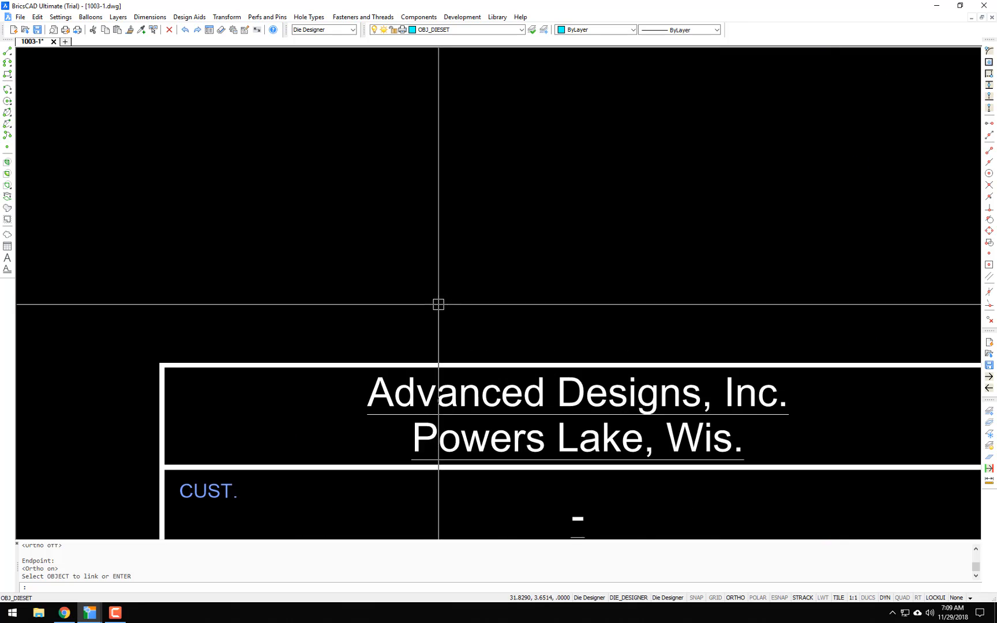
{"action": "scroll", "coordinate": [508, 307], "scroll_direction": "down", "scroll_amount": 3}
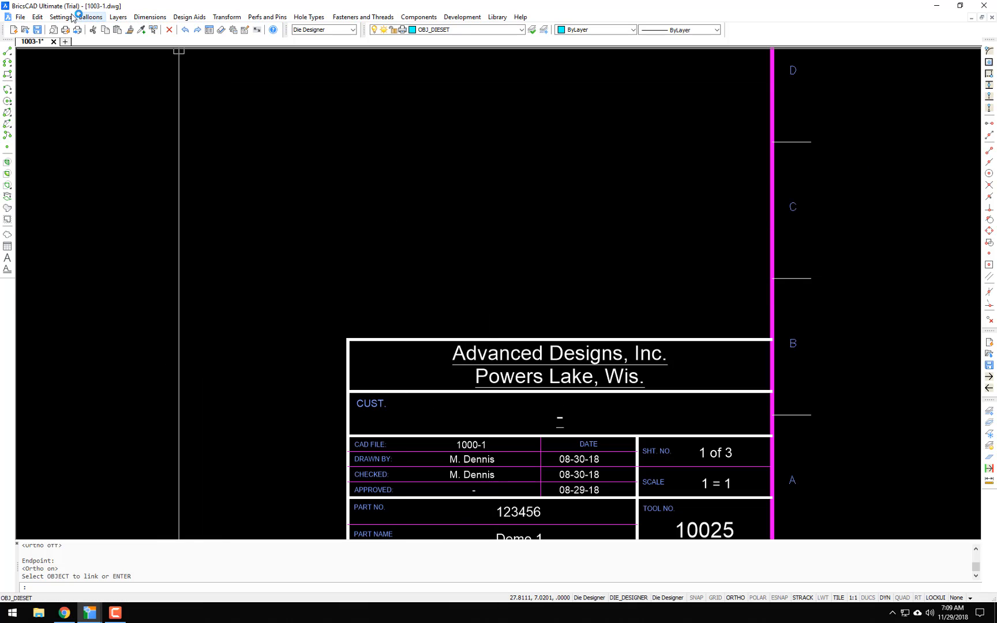
{"action": "left_click", "coordinate": [178, 17]}
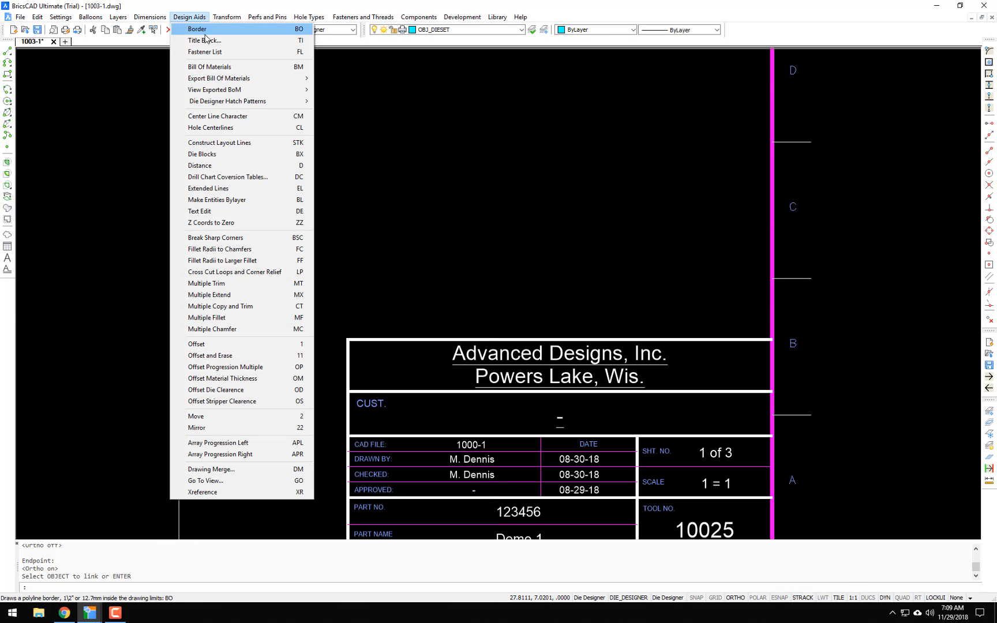
{"action": "left_click", "coordinate": [215, 67]}
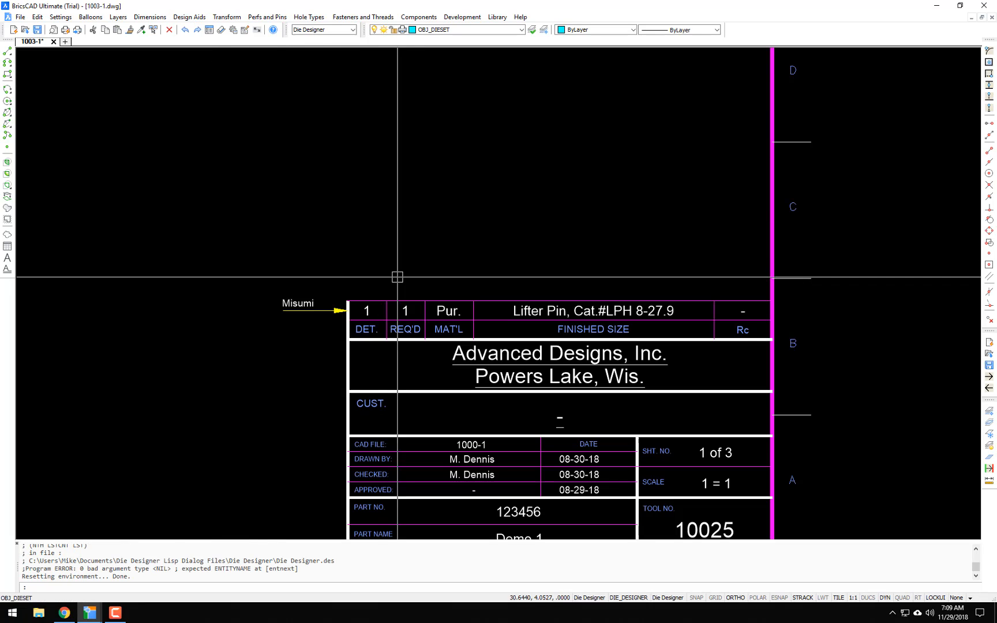
{"action": "scroll", "coordinate": [371, 312], "scroll_direction": "up", "scroll_amount": 2}
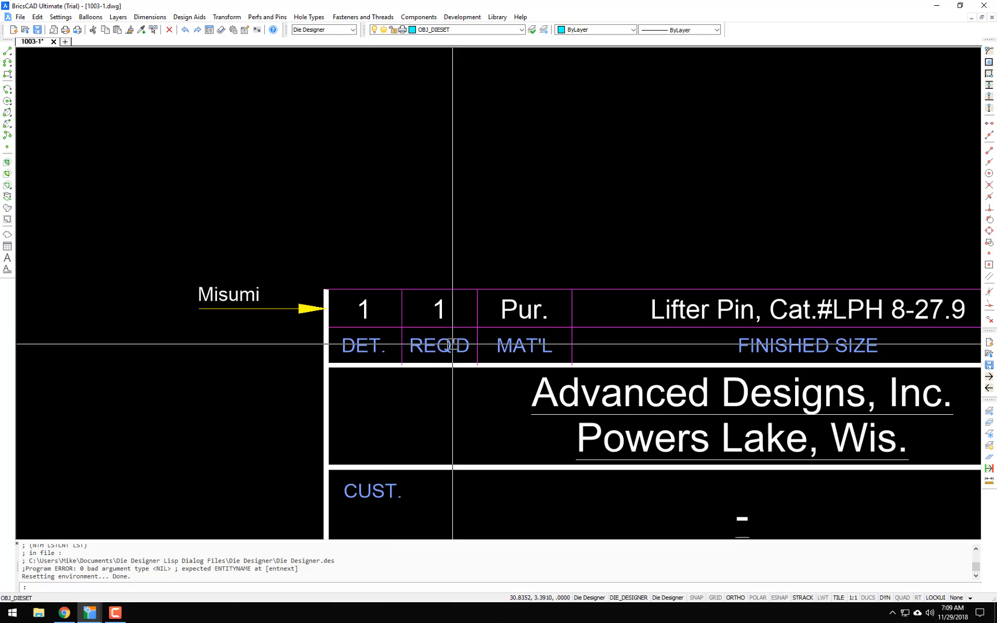
{"action": "middle_click_drag", "start_coordinate": [686, 356], "coordinate": [481, 362]}
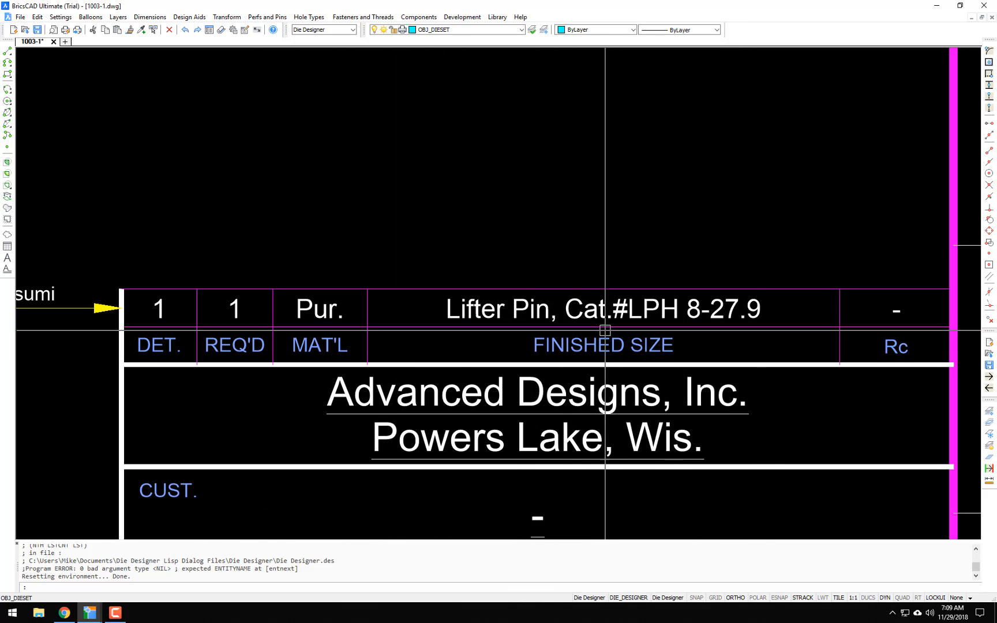
Step: Erase the lifter pin's row and its Misumi supplier note from the bill of materials
{"action": "scroll", "coordinate": [581, 350], "scroll_direction": "down", "scroll_amount": 5}
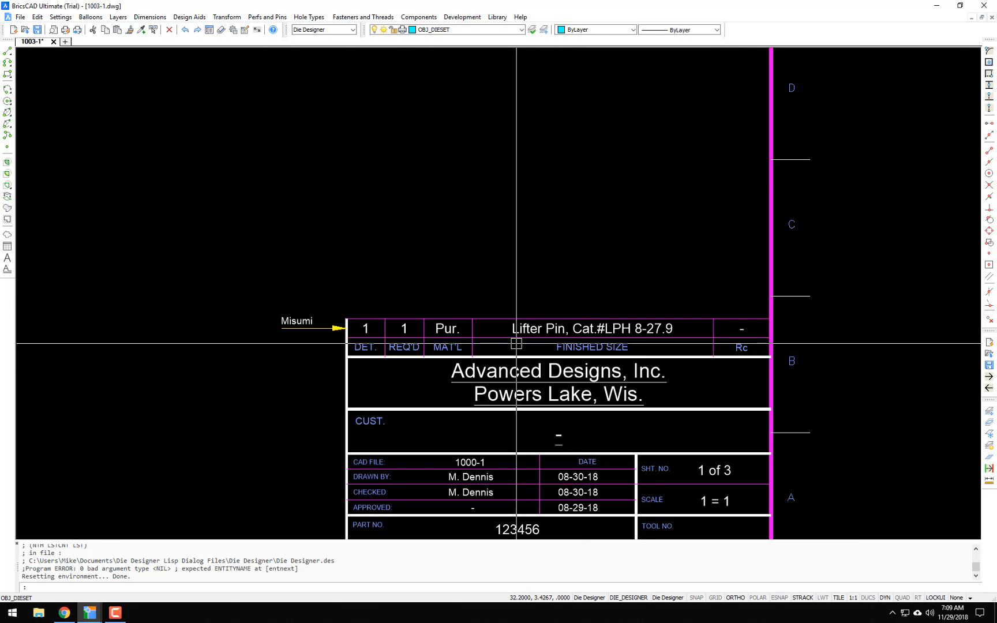
{"action": "type", "text": "e"}
{"action": "key", "text": "Return"}
{"action": "left_click", "coordinate": [518, 312]}
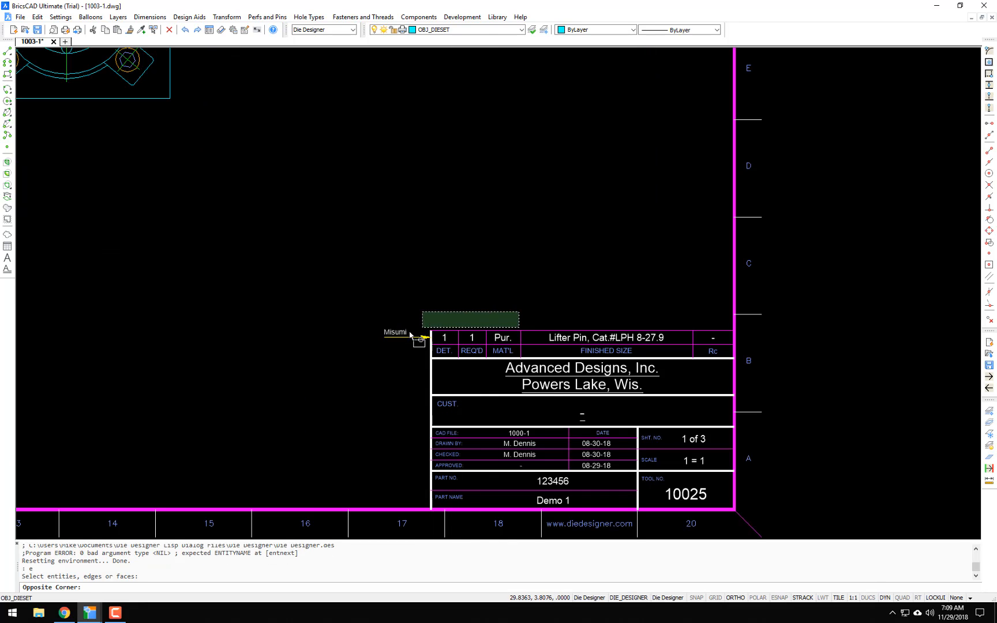
{"action": "left_click", "coordinate": [373, 342]}
Step: Copy the plan-view lifter pin, spring and plug assembly four times into the free space over the section view's rightmost plate
{"action": "scroll", "coordinate": [374, 342], "scroll_direction": "down", "scroll_amount": 3}
{"action": "scroll", "coordinate": [410, 323], "scroll_direction": "down", "scroll_amount": 4}
{"action": "scroll", "coordinate": [437, 268], "scroll_direction": "up", "scroll_amount": 8}
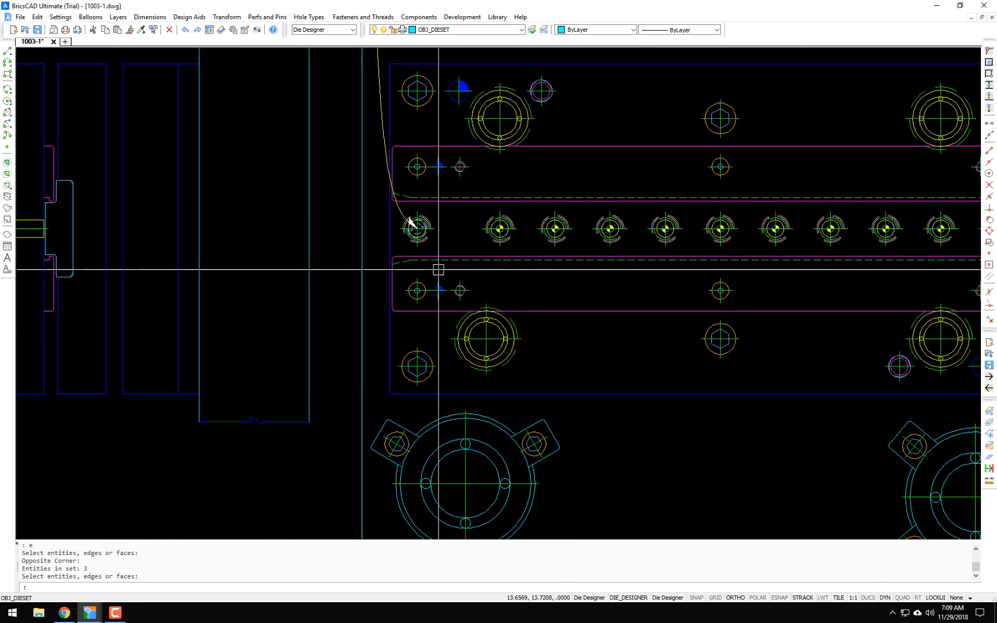
{"action": "type", "text": "c"}
{"action": "key", "text": "Return"}
{"action": "scroll", "coordinate": [400, 186], "scroll_direction": "up", "scroll_amount": 4}
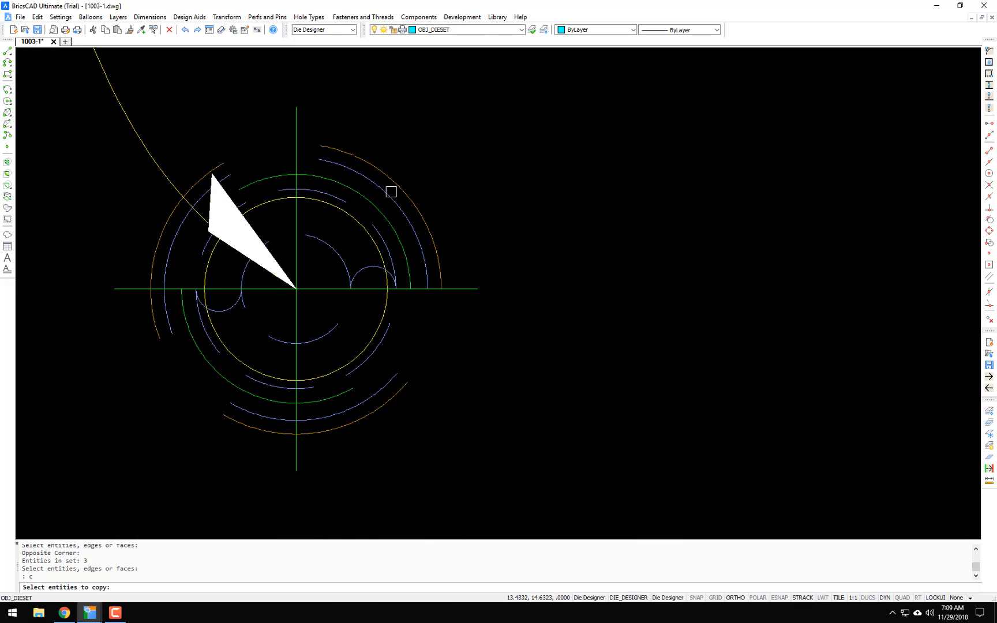
{"action": "left_click", "coordinate": [433, 169]}
{"action": "left_click", "coordinate": [345, 247]}
{"action": "key", "text": "Return"}
{"action": "left_click", "coordinate": [378, 232]}
{"action": "scroll", "coordinate": [519, 231], "scroll_direction": "down", "scroll_amount": 8}
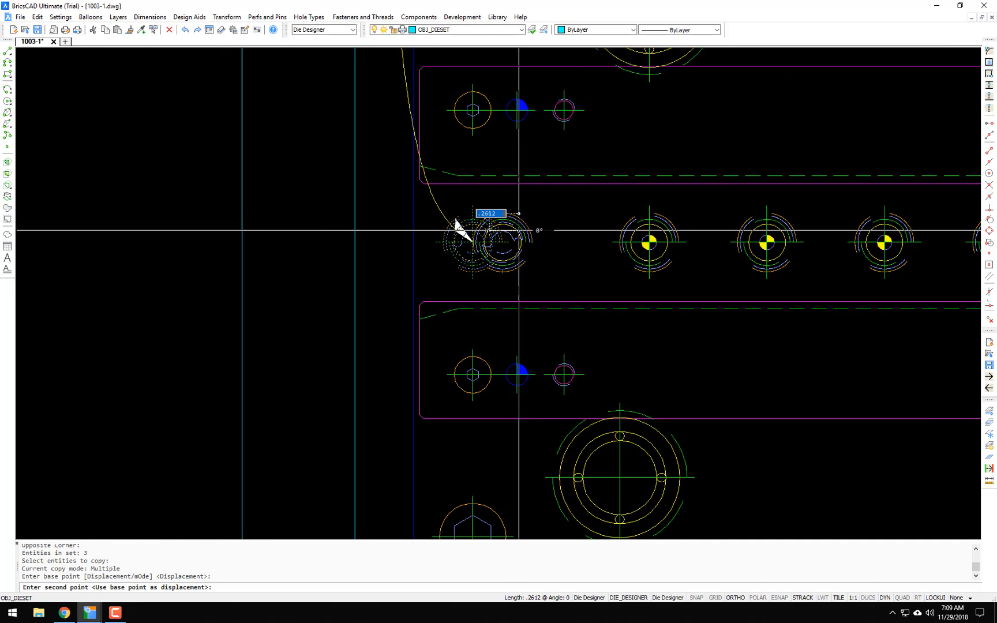
{"action": "left_click", "coordinate": [343, 231]}
{"action": "left_click", "coordinate": [307, 177]}
{"action": "key", "text": "F8"}
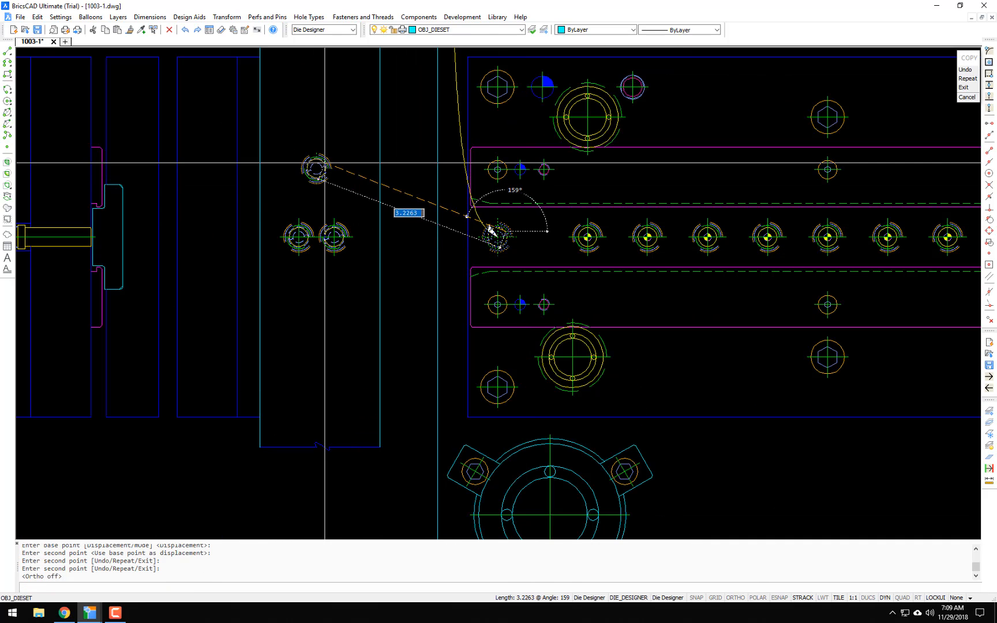
{"action": "left_click", "coordinate": [305, 187]}
{"action": "left_click", "coordinate": [339, 195]}
{"action": "key", "text": "Return"}
Step: Regenerate the Bill of Materials above the title block to include the copied lifter pins
{"action": "scroll", "coordinate": [365, 194], "scroll_direction": "down", "scroll_amount": 7}
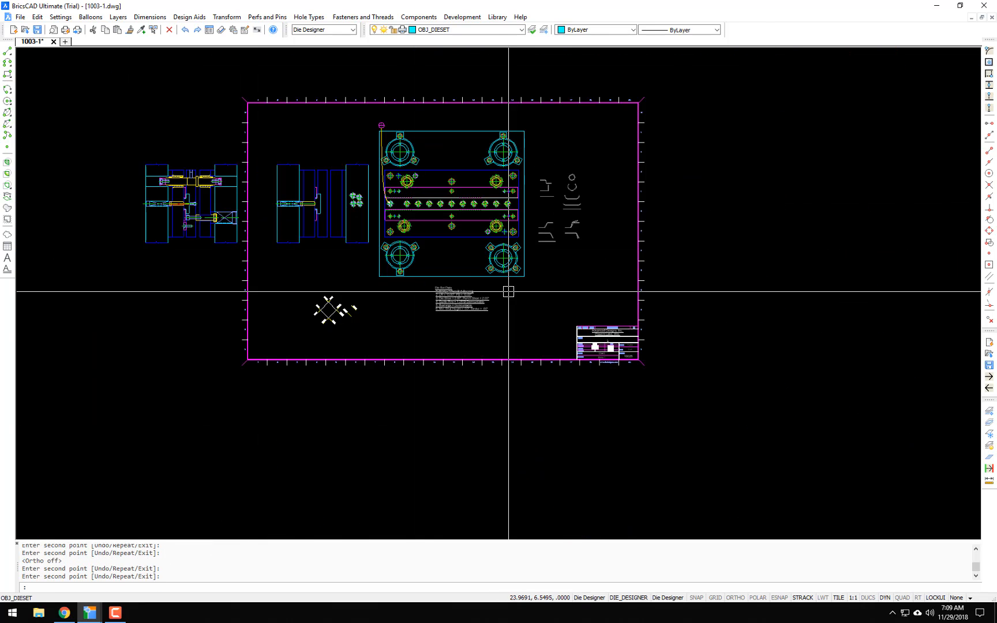
{"action": "scroll", "coordinate": [628, 331], "scroll_direction": "up", "scroll_amount": 7}
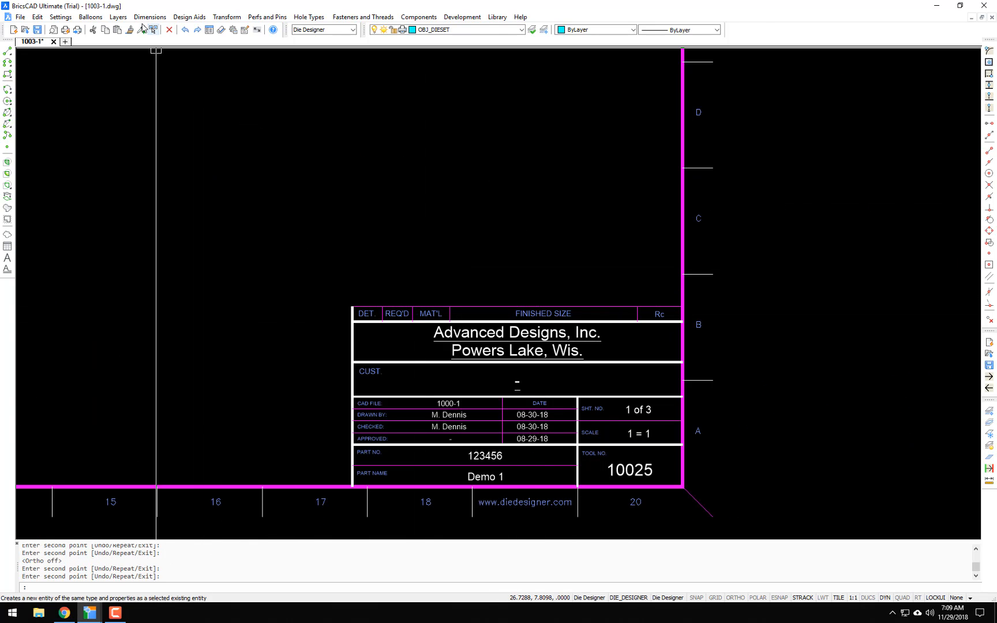
{"action": "left_click", "coordinate": [179, 17]}
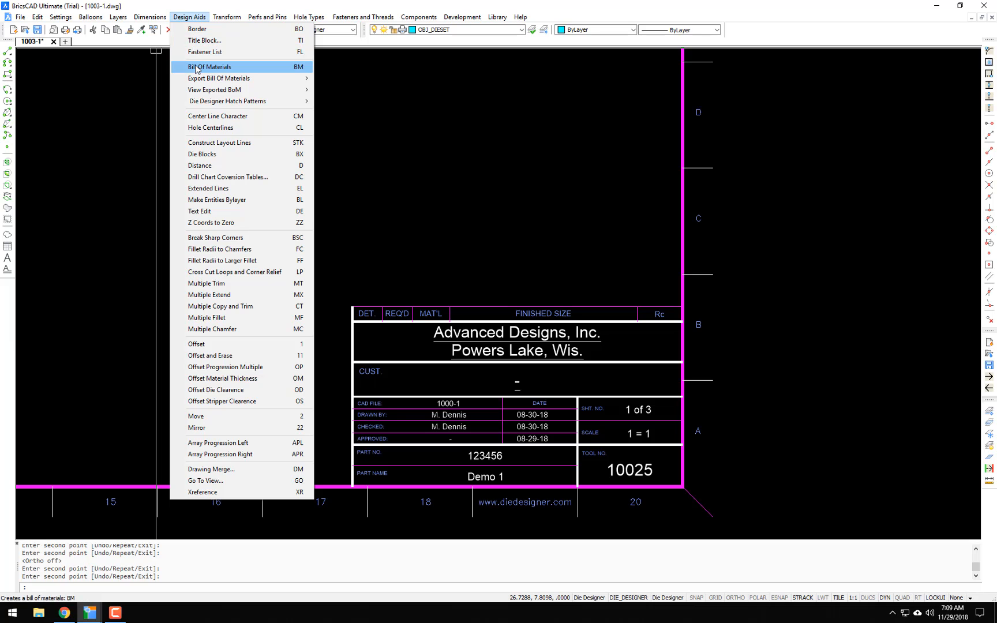
{"action": "left_click", "coordinate": [197, 68]}
{"action": "scroll", "coordinate": [392, 273], "scroll_direction": "up", "scroll_amount": 3}
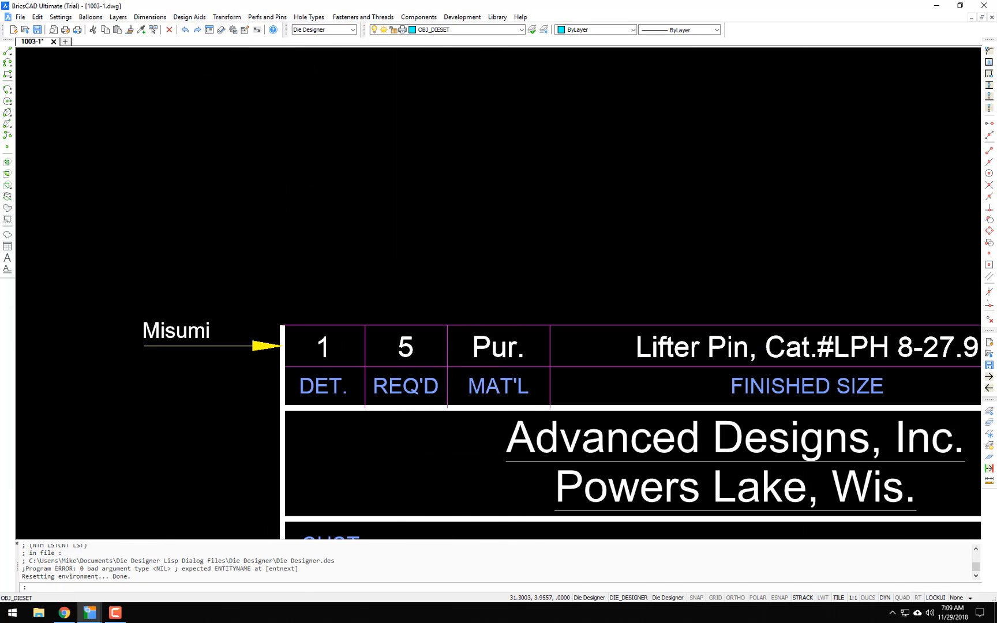
Step: Erase the four copied lifter pin, spring and plug assemblies from the section view's rightmost plate
{"action": "middle_click_drag", "start_coordinate": [514, 252], "coordinate": [412, 160]}
{"action": "scroll", "coordinate": [808, 285], "scroll_direction": "down", "scroll_amount": 5}
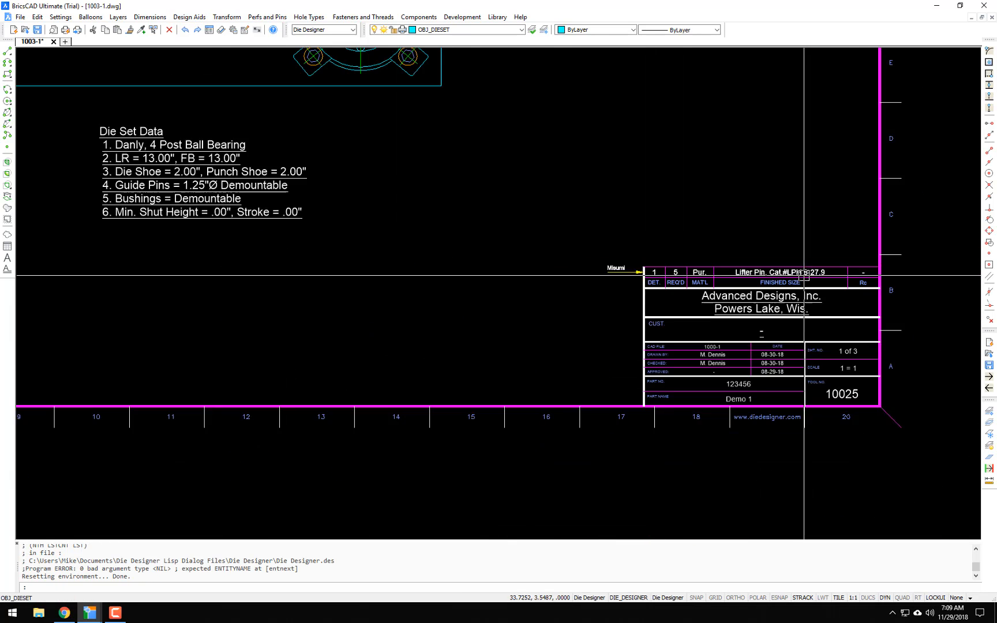
{"action": "middle_click_drag", "start_coordinate": [579, 223], "coordinate": [496, 333]}
{"action": "scroll", "coordinate": [358, 176], "scroll_direction": "up", "scroll_amount": 5}
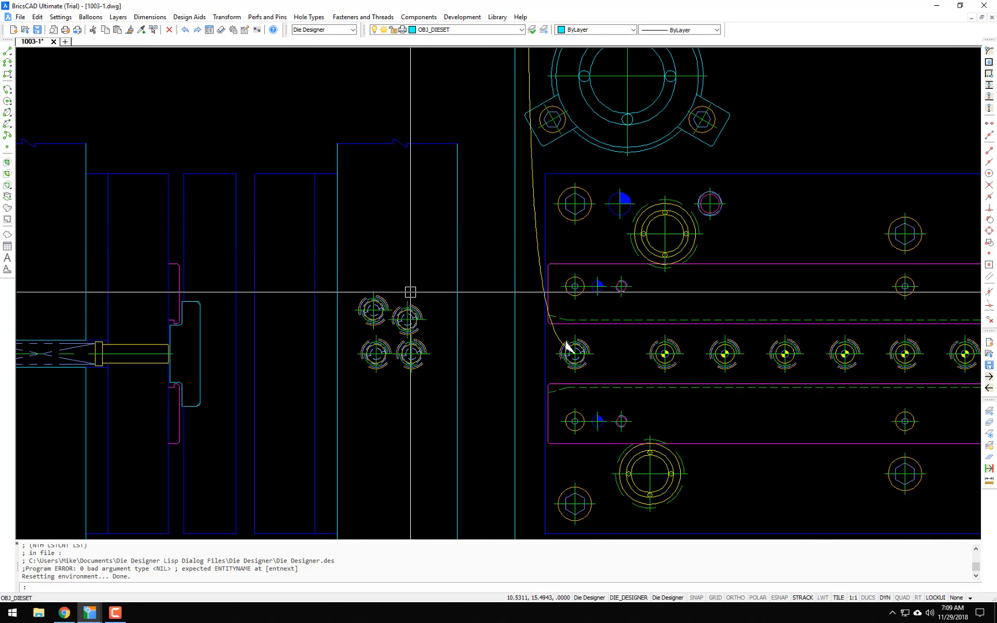
{"action": "type", "text": "e"}
{"action": "key", "text": "Return"}
{"action": "left_click", "coordinate": [421, 290]}
{"action": "left_click", "coordinate": [367, 385]}
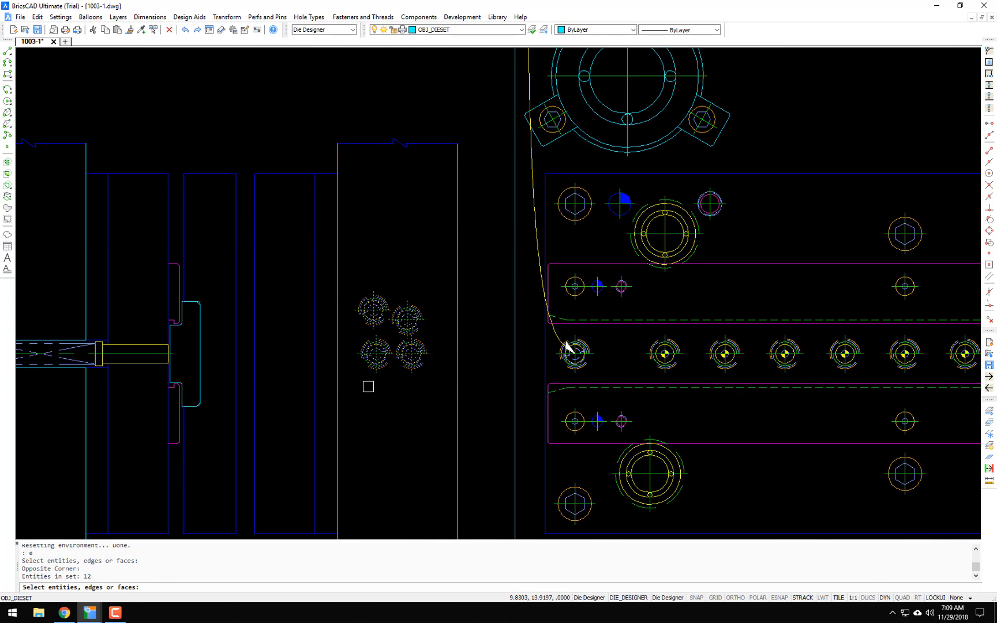
{"action": "key", "text": "Return"}
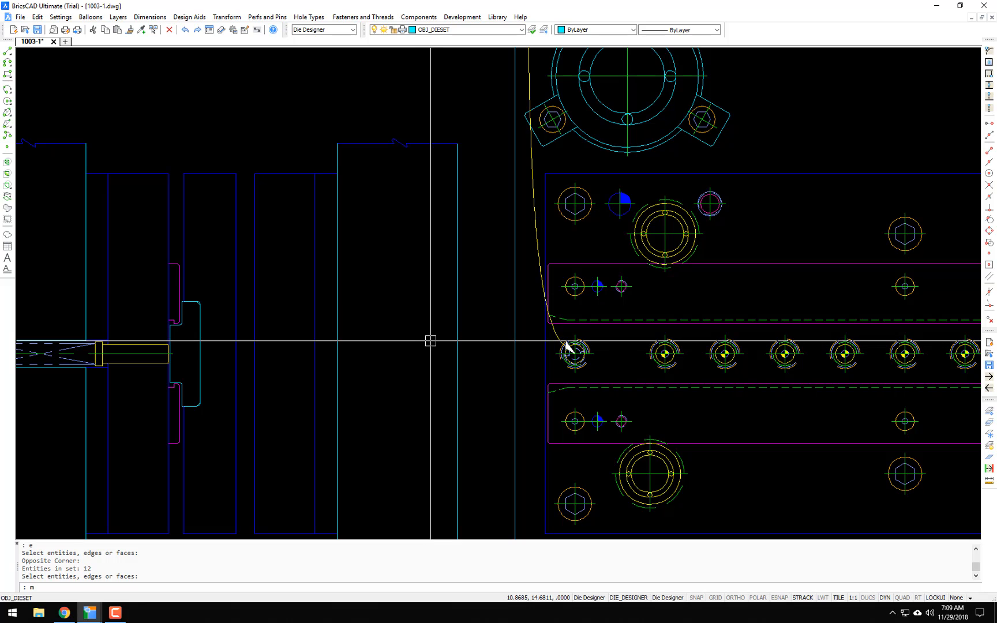
Step: Review the Misumi Lifter Pins help on bill of materials, object transform, touch command and tip, and leave without inserting a pin
{"action": "type", "text": "MLP"}
{"action": "key", "text": "Return"}
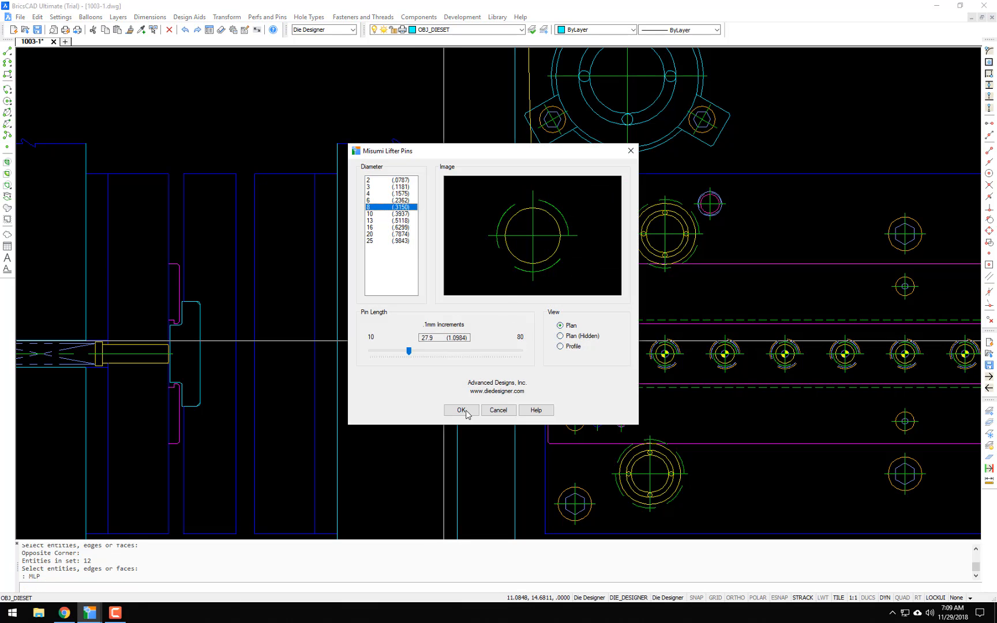
{"action": "left_click", "coordinate": [537, 411]}
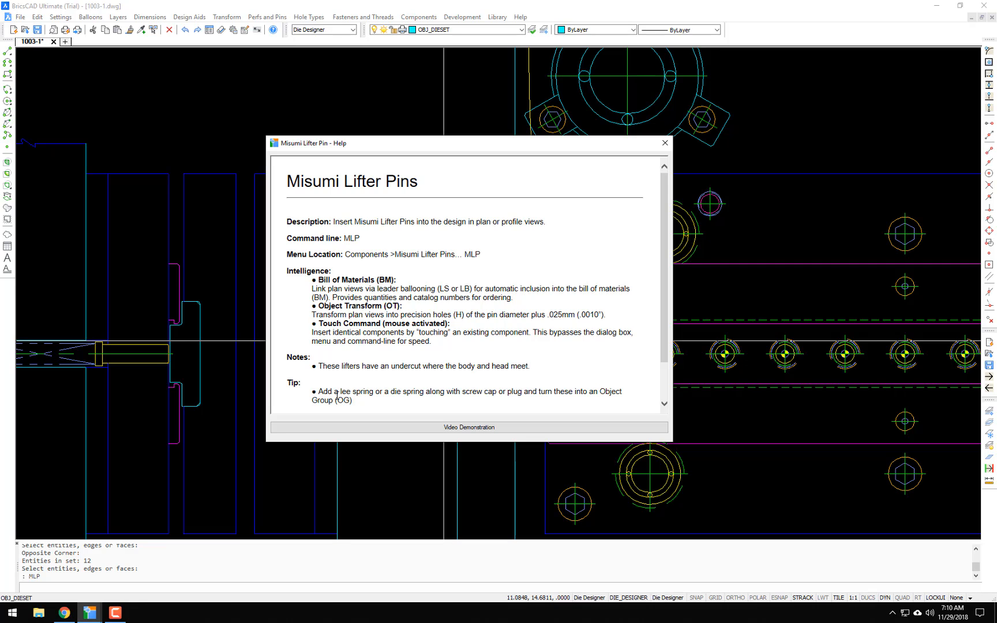
{"action": "scroll", "coordinate": [381, 379], "scroll_direction": "down", "scroll_amount": 1}
{"action": "scroll", "coordinate": [381, 376], "scroll_direction": "up", "scroll_amount": 1}
{"action": "left_click", "coordinate": [492, 427]}
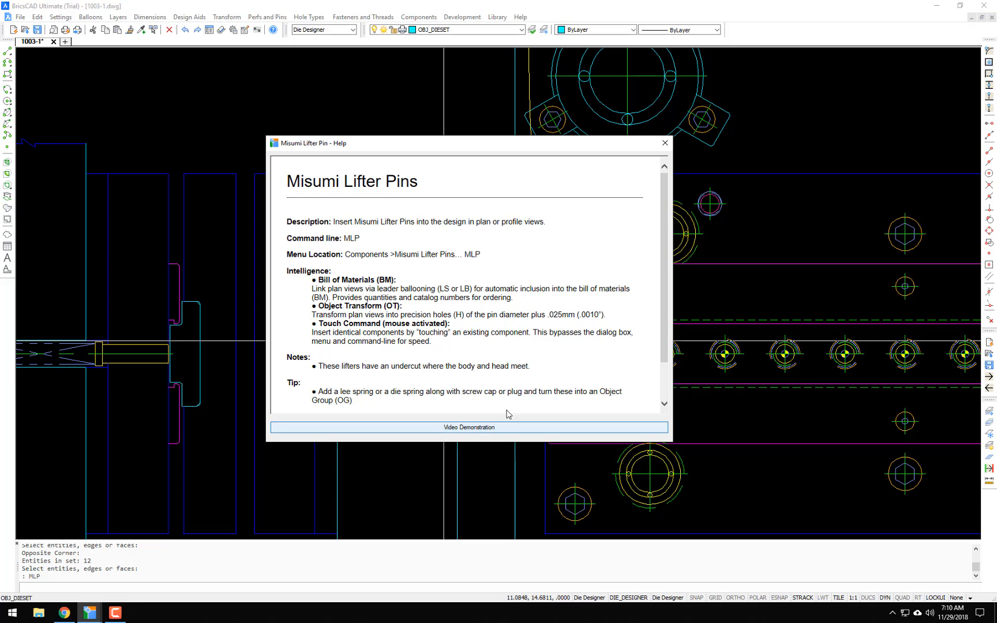
{"action": "left_click", "coordinate": [665, 144]}
{"action": "left_click", "coordinate": [498, 411]}
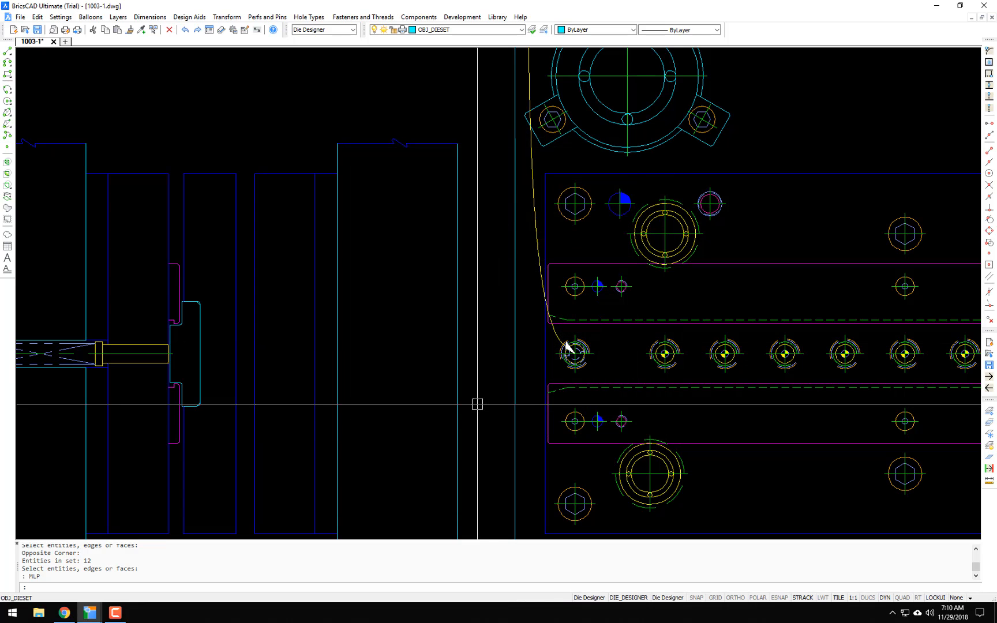
Step: Insert a plan-view 8 mm Misumi lifter pin, 27.9 mm long, inside the section view's rightmost plate and measure its diameter
{"action": "key", "text": "Return"}
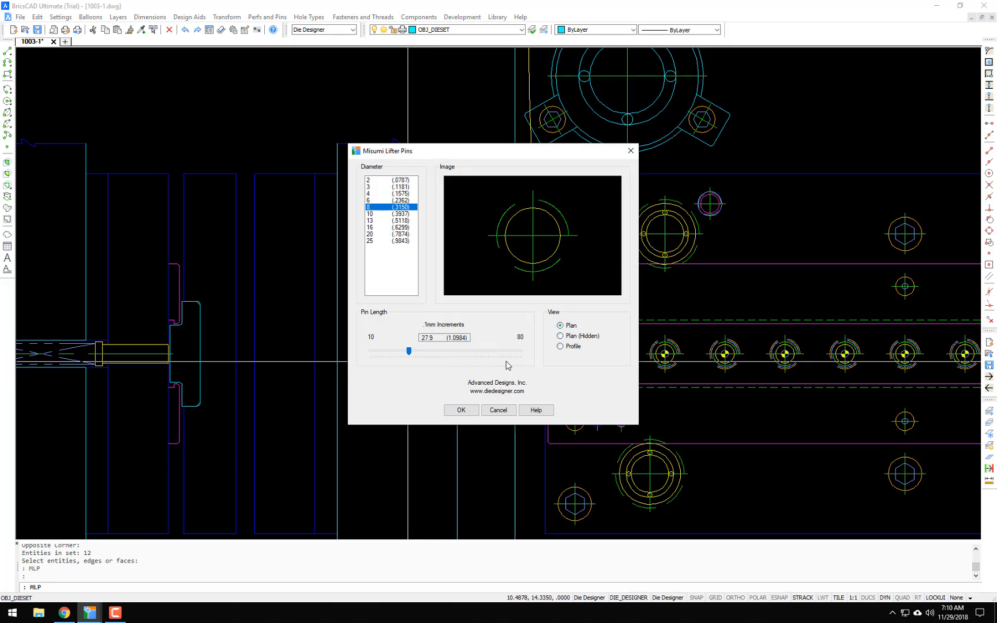
{"action": "left_click", "coordinate": [462, 410]}
{"action": "scroll", "coordinate": [392, 340], "scroll_direction": "up", "scroll_amount": 6}
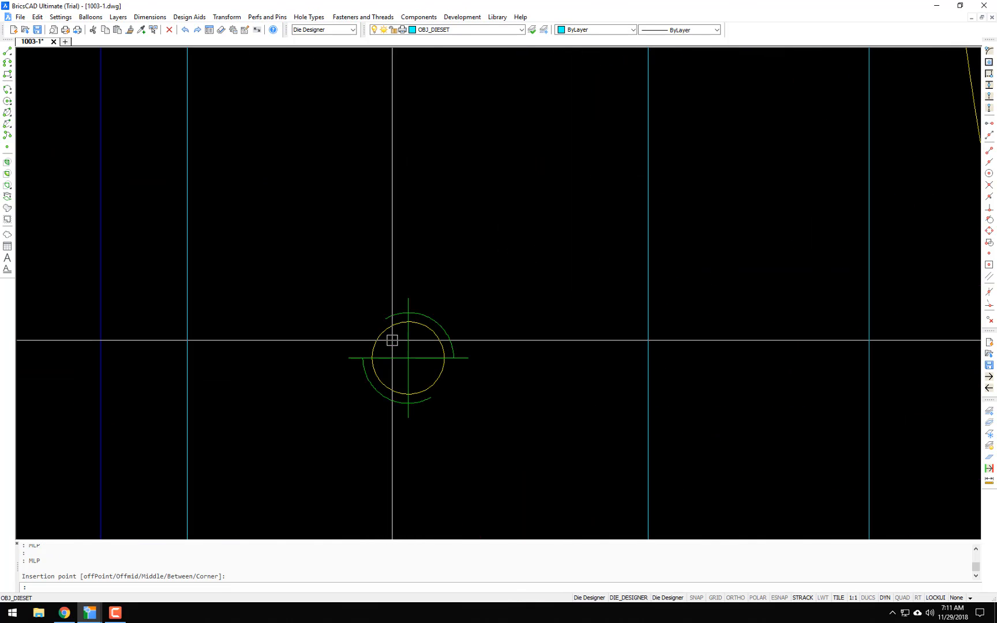
{"action": "type", "text": "d"}
{"action": "left_click", "coordinate": [437, 381]}
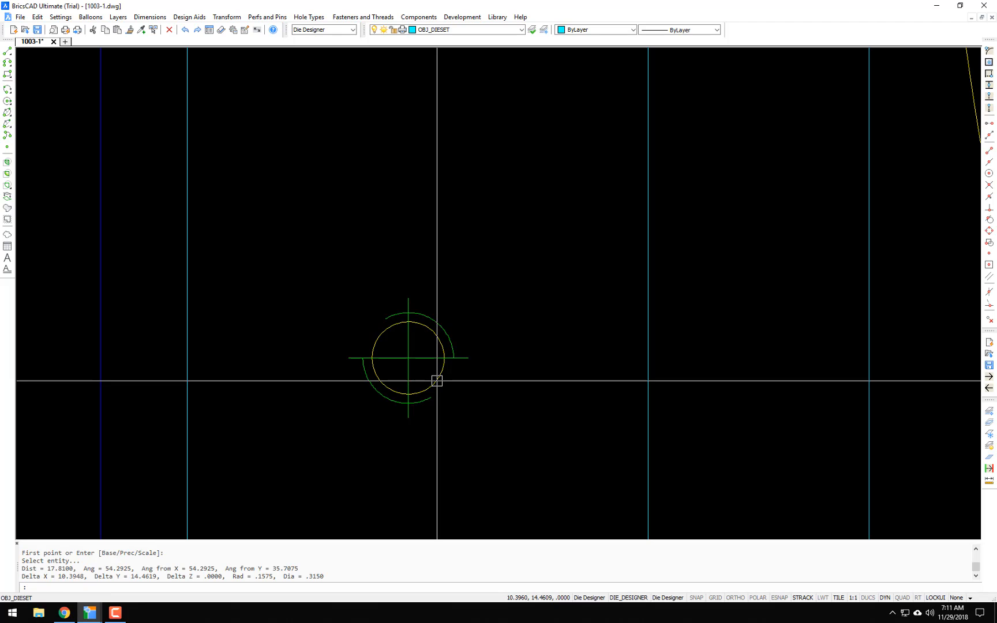
Step: Transform the newly inserted lifter pin into its precision hole with Object Transform and measure the hole's diameter
{"action": "scroll", "coordinate": [456, 367], "scroll_direction": "down", "scroll_amount": 5}
{"action": "mouse_move", "coordinate": [456, 367]}
{"action": "middle_mouse_down"}
{"action": "mouse_move", "coordinate": [456, 283]}
{"action": "mouse_move", "coordinate": [445, 273]}
{"action": "middle_mouse_up"}
{"action": "key", "text": "Escape"}
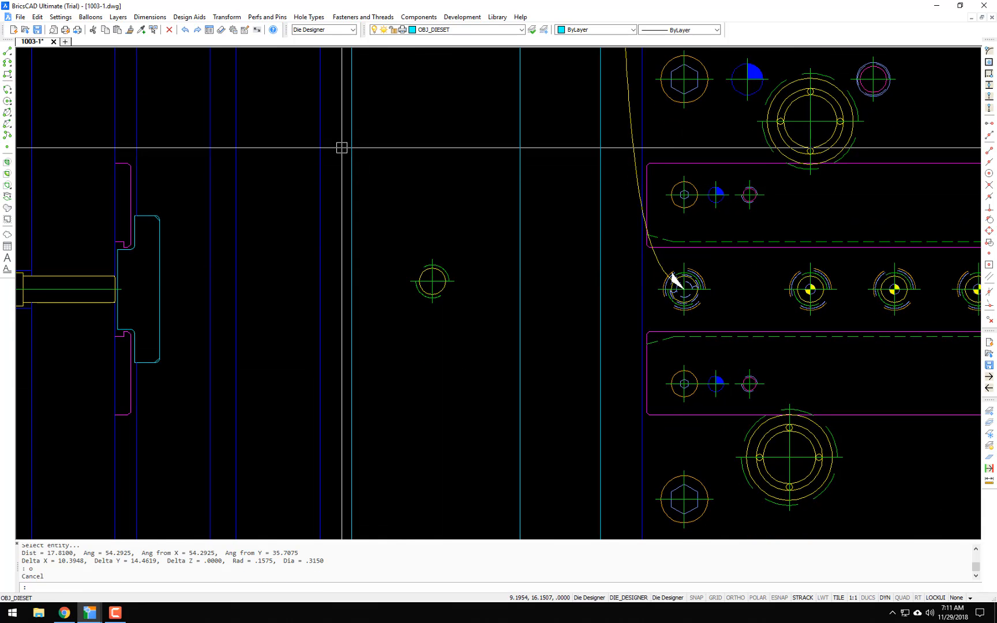
{"action": "left_click", "coordinate": [225, 18]}
{"action": "left_click", "coordinate": [243, 40]}
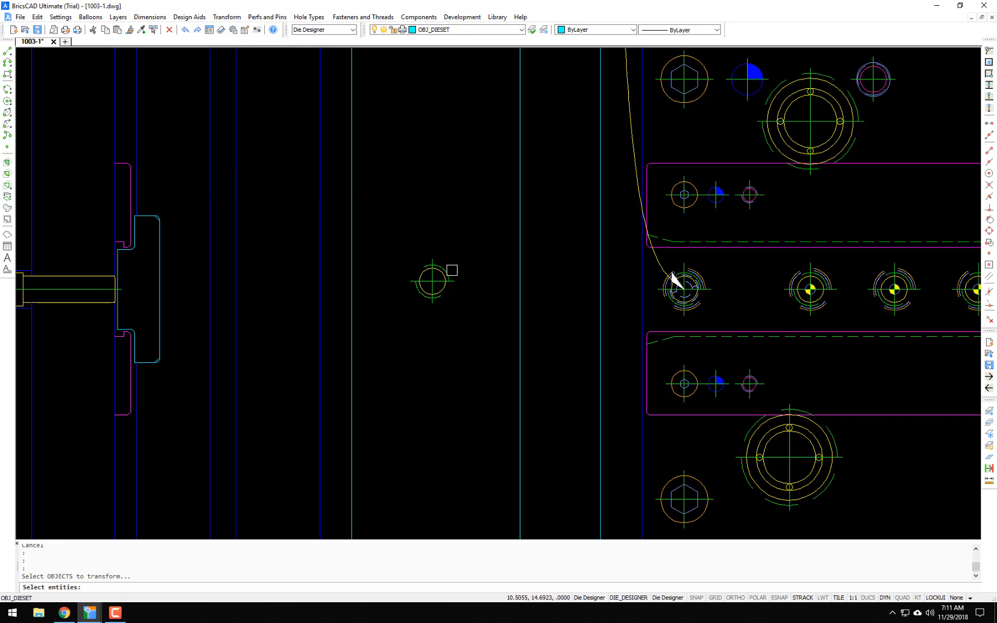
{"action": "key", "text": "Return"}
{"action": "scroll", "coordinate": [448, 290], "scroll_direction": "up", "scroll_amount": 5}
{"action": "type", "text": "d"}
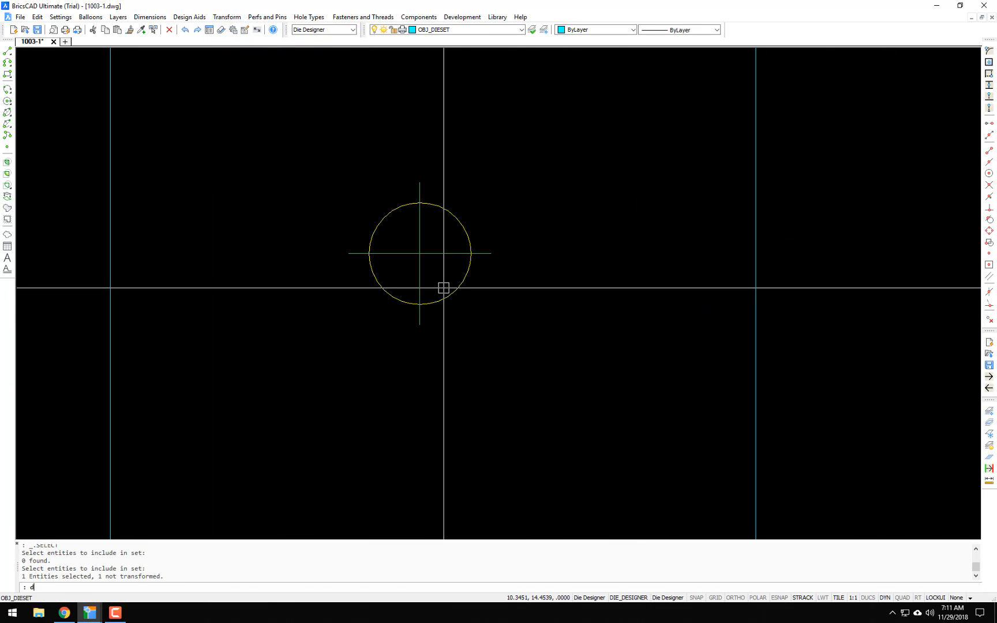
{"action": "key", "text": "Return"}
{"action": "left_click", "coordinate": [454, 290]}
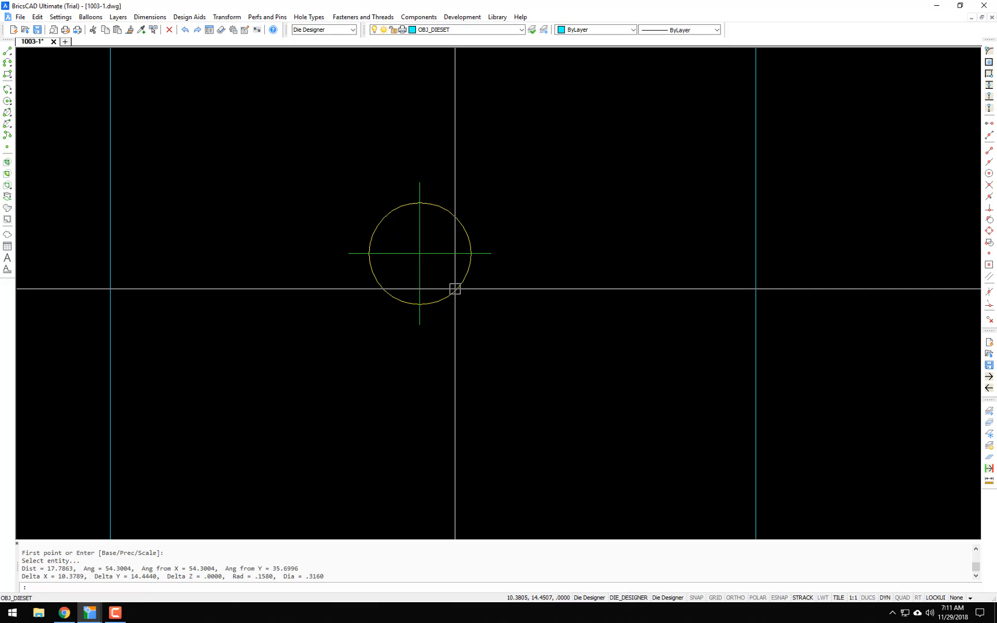
{"action": "scroll", "coordinate": [455, 288], "scroll_direction": "down", "scroll_amount": 5}
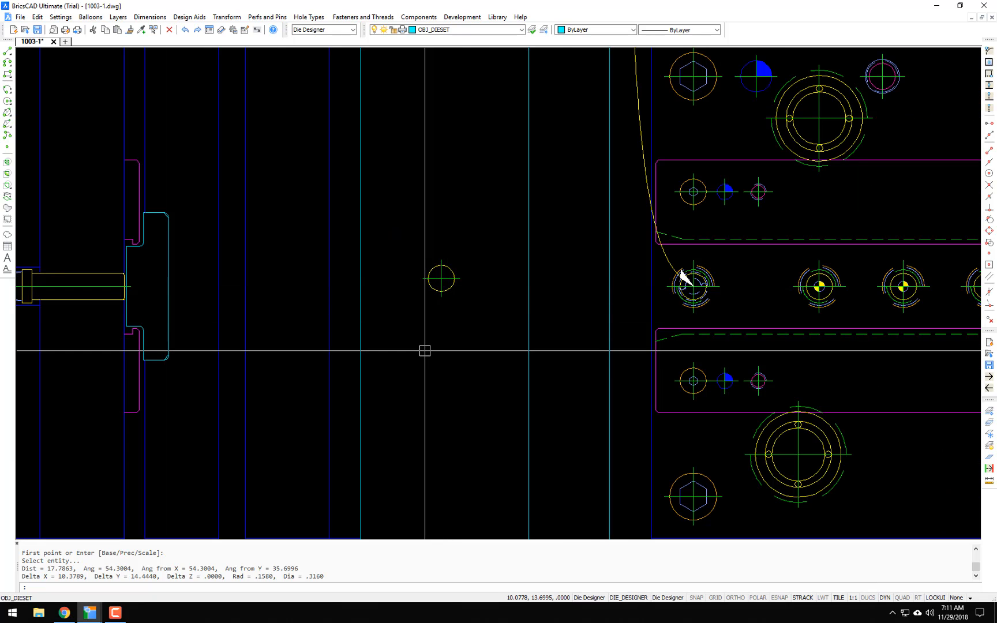
{"action": "type", "text": "hd"}
{"action": "key", "text": "Return"}
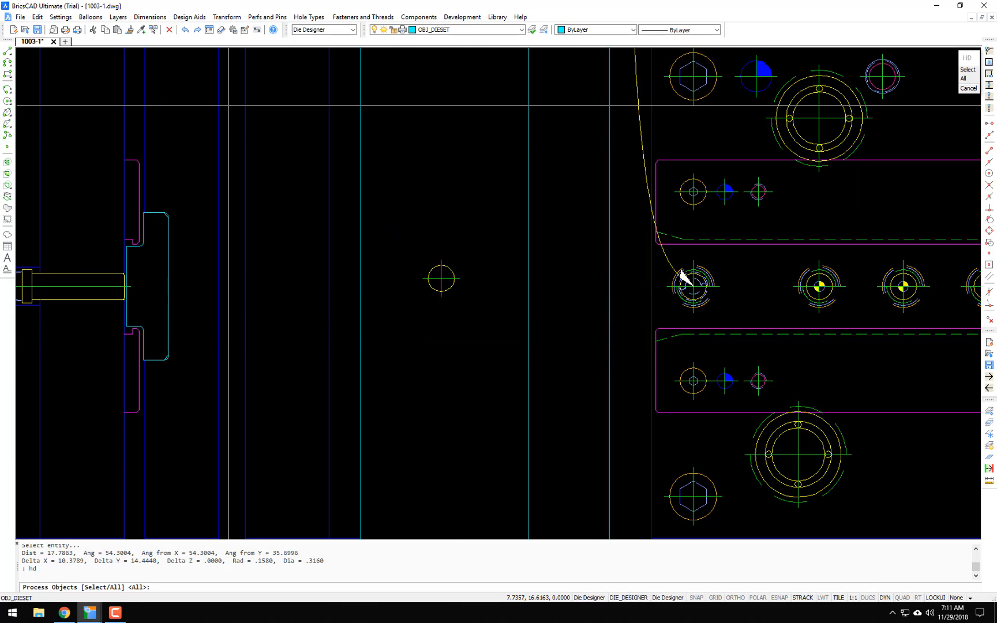
{"action": "key", "text": "Escape"}
Step: Create a Hole Table for only the transformed lifter pin hole and place the hole data just below it
{"action": "left_click", "coordinate": [150, 17]}
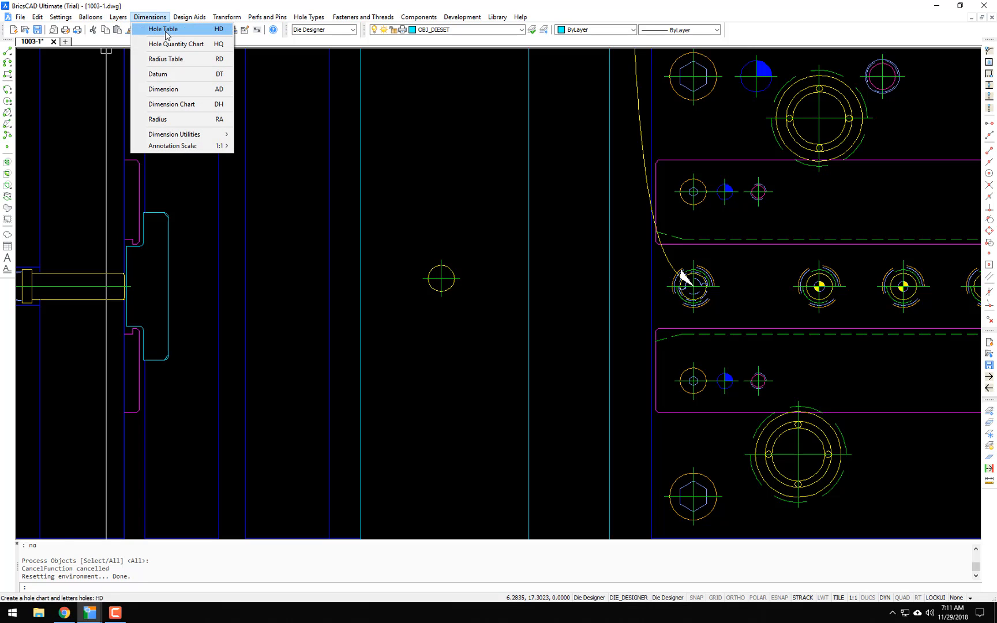
{"action": "left_click", "coordinate": [166, 35]}
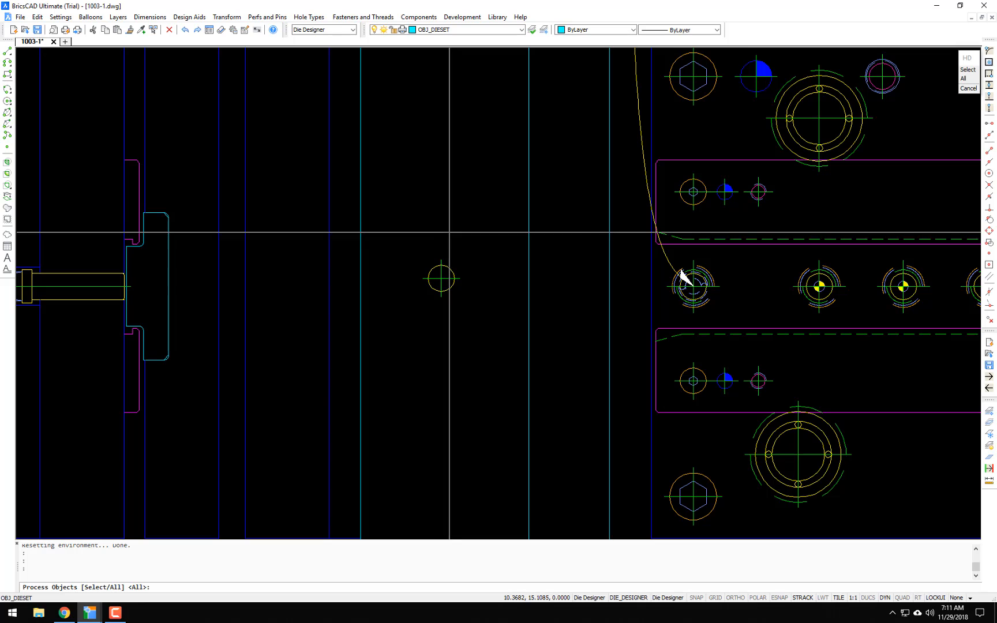
{"action": "type", "text": "s"}
{"action": "key", "text": "Return"}
{"action": "key", "text": "Return"}
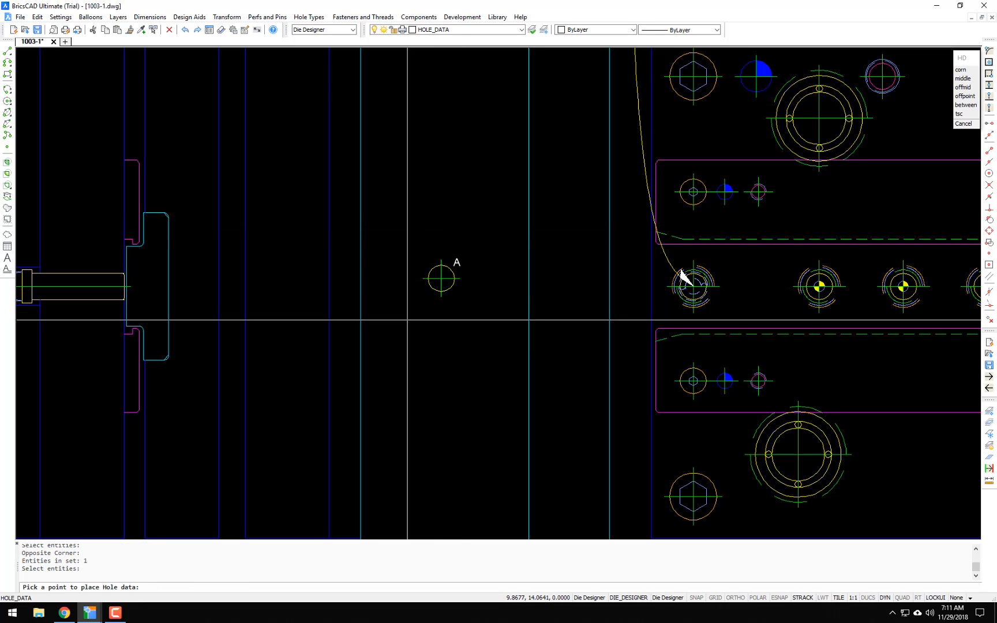
{"action": "scroll", "coordinate": [570, 300], "scroll_direction": "up", "scroll_amount": 5}
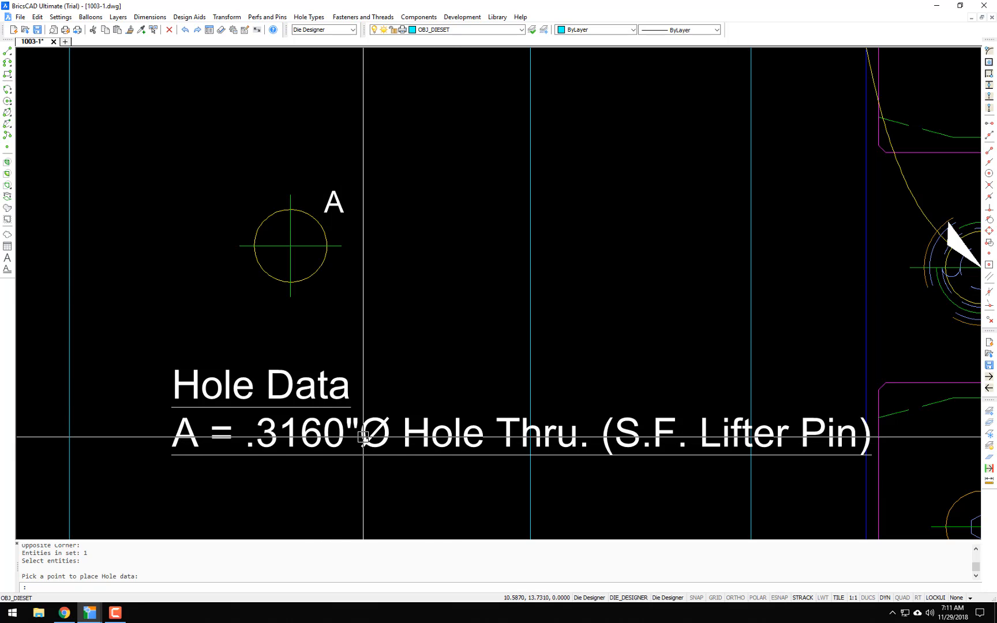
{"action": "scroll", "coordinate": [385, 394], "scroll_direction": "down", "scroll_amount": 2}
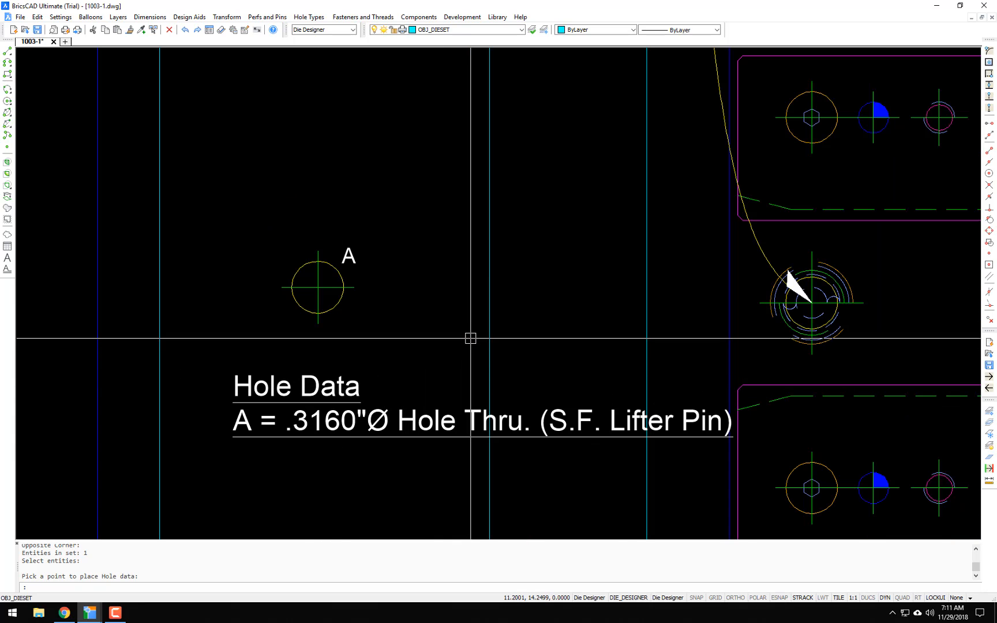
{"action": "middle_click_drag", "start_coordinate": [470, 338], "coordinate": [405, 322]}
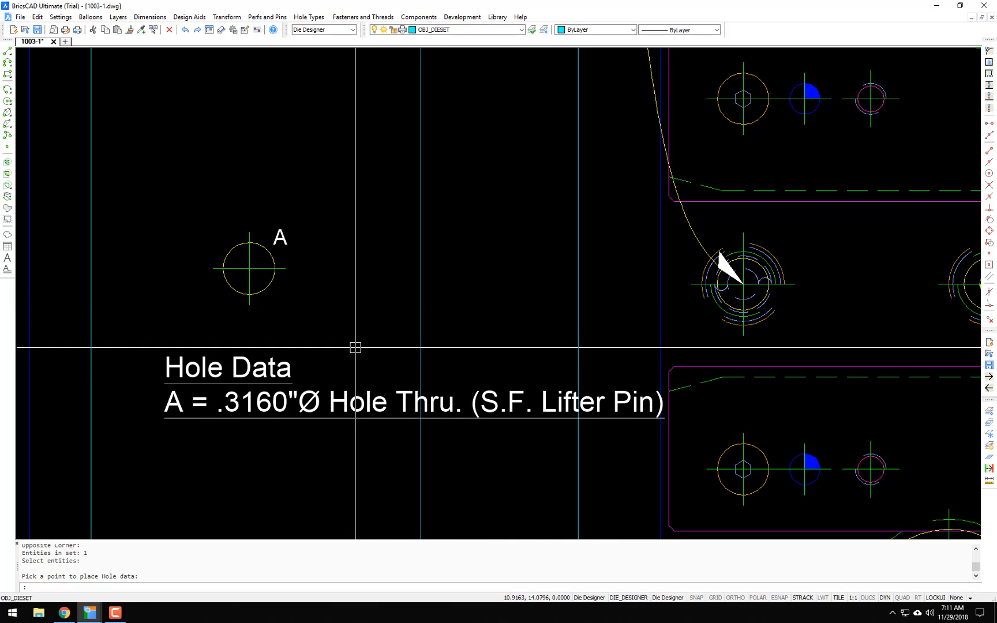
Step: Erase the lifter pin hole with its letter label and the hole data text from the rightmost plate
{"action": "scroll", "coordinate": [350, 339], "scroll_direction": "down", "scroll_amount": 4}
{"action": "left_click", "coordinate": [339, 320]}
{"action": "type", "text": "e"}
{"action": "key", "text": "Return"}
{"action": "left_click", "coordinate": [349, 273]}
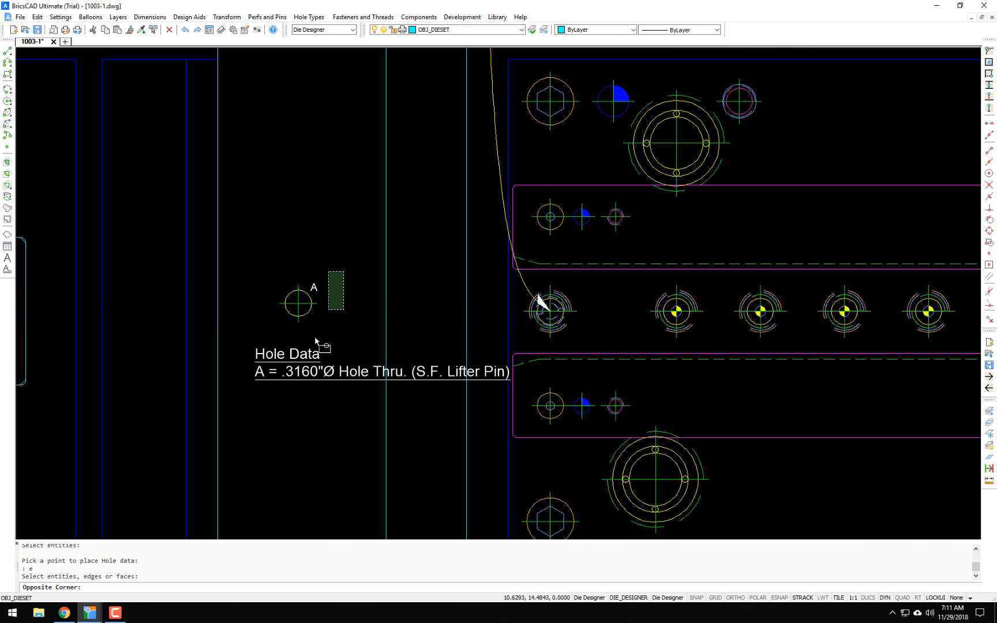
{"action": "left_click", "coordinate": [289, 418]}
{"action": "key", "text": "Return"}
{"action": "scroll", "coordinate": [290, 394], "scroll_direction": "down", "scroll_amount": 5}
{"action": "mouse_move", "coordinate": [535, 363]}
{"action": "middle_mouse_down"}
{"action": "mouse_move", "coordinate": [423, 334]}
{"action": "mouse_move", "coordinate": [412, 263]}
{"action": "mouse_move", "coordinate": [476, 276]}
{"action": "mouse_move", "coordinate": [444, 277]}
{"action": "middle_mouse_up"}
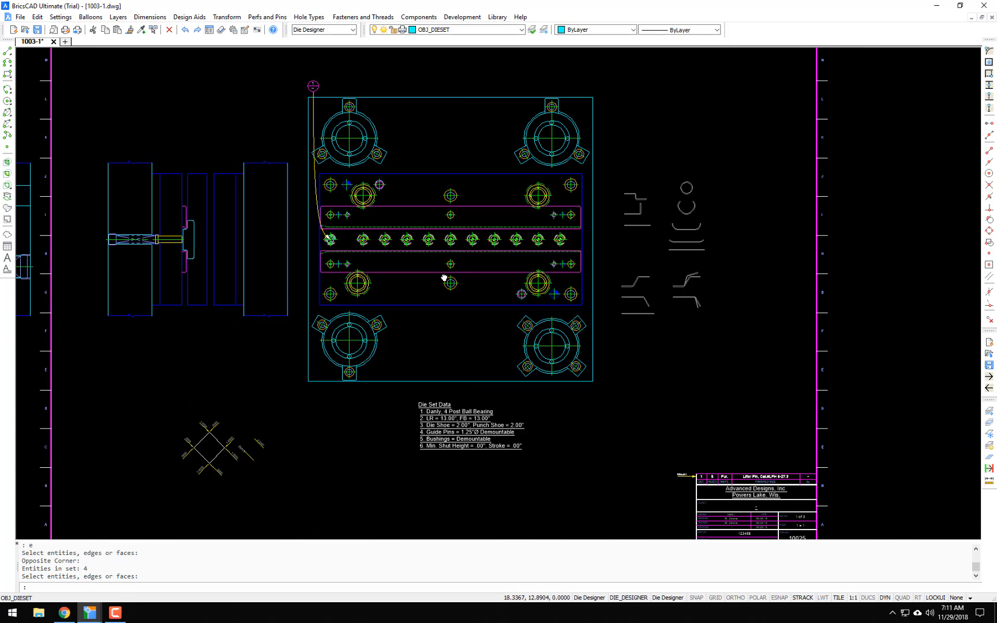